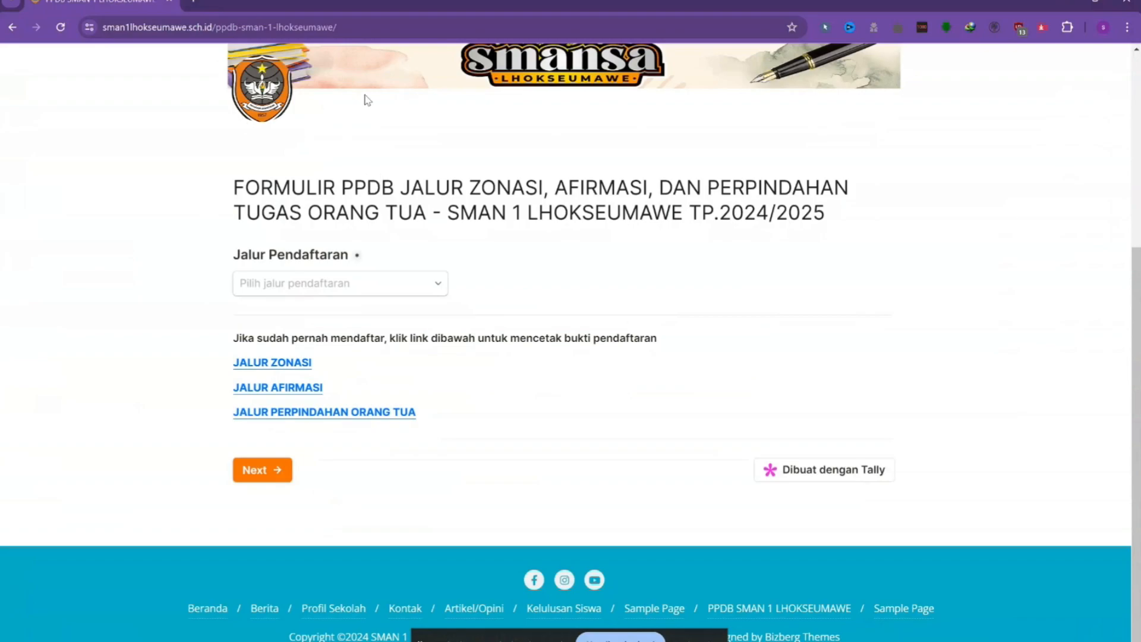
# Go to sman1lhokseumawe.sch.id in Chrome's address bar.
pyautogui.click(372, 29)
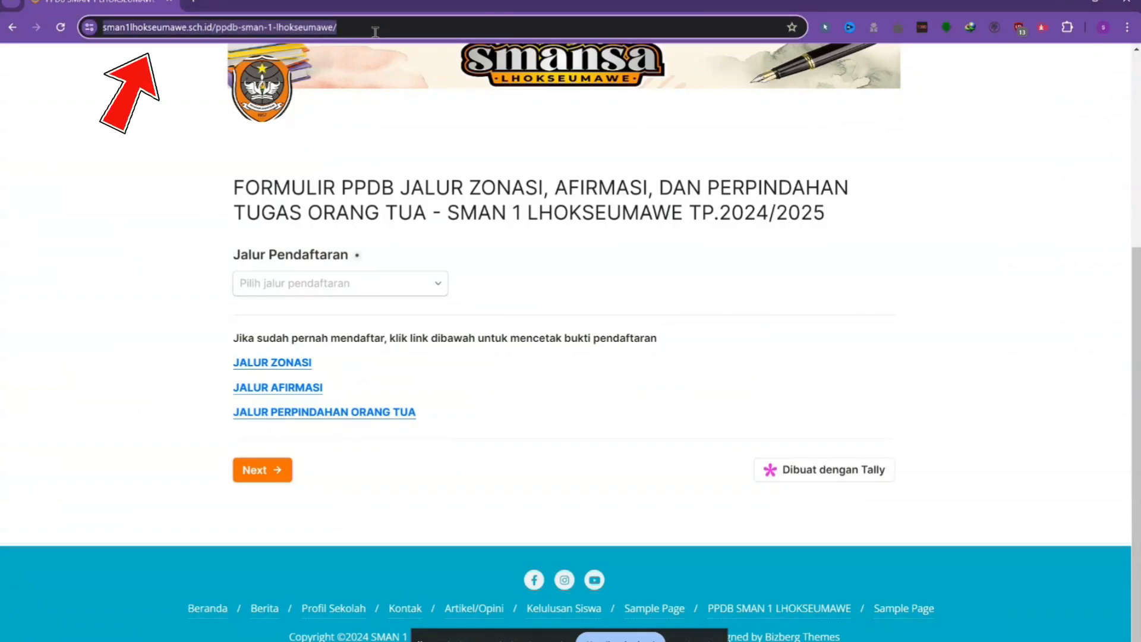
pyautogui.write('sman')
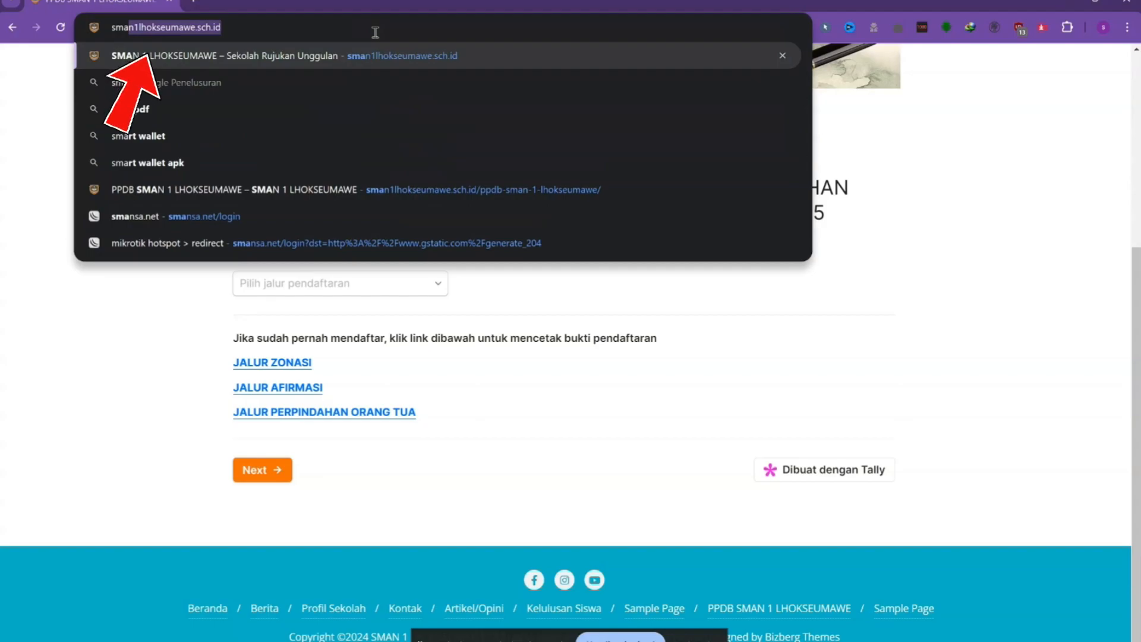
pyautogui.write('1')
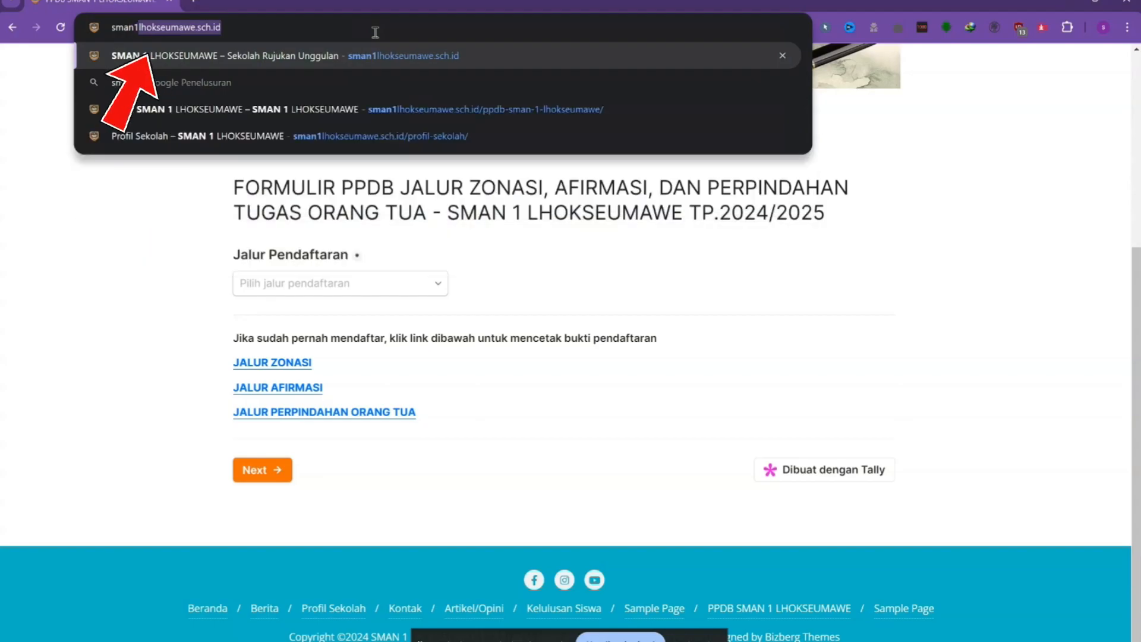
pyautogui.write('lhokseu')
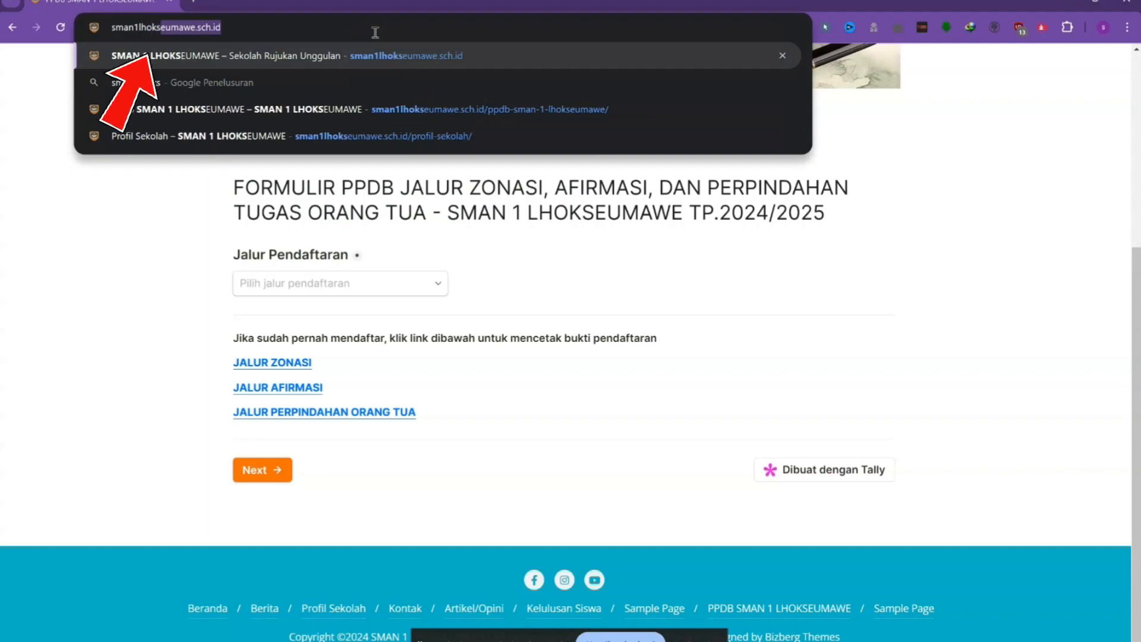
pyautogui.write('mawe.')
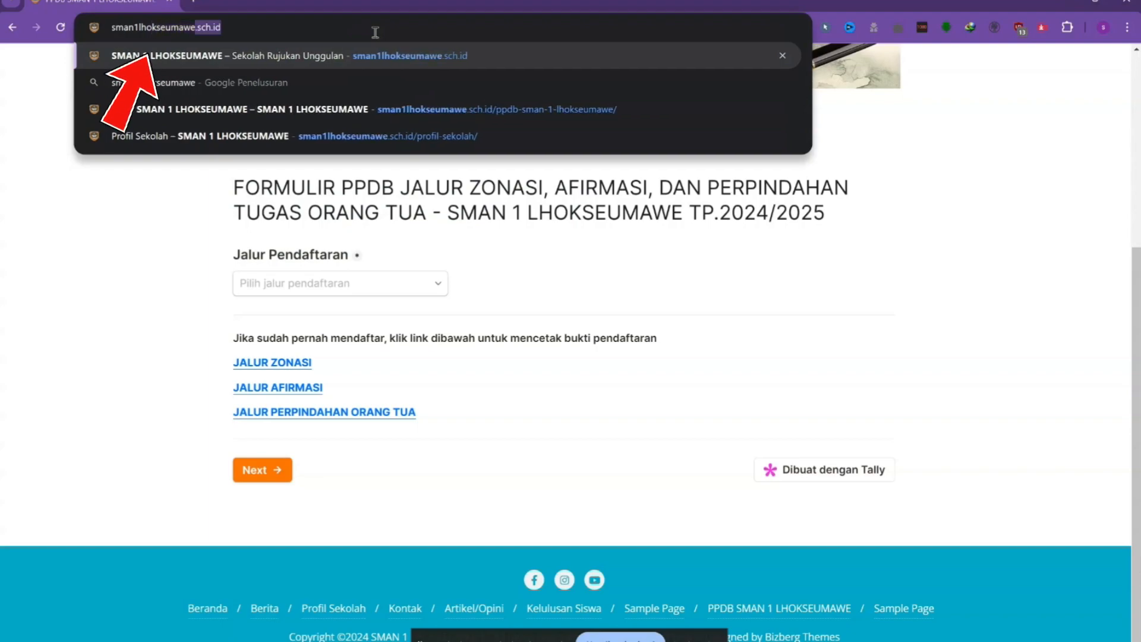
pyautogui.write('sch.')
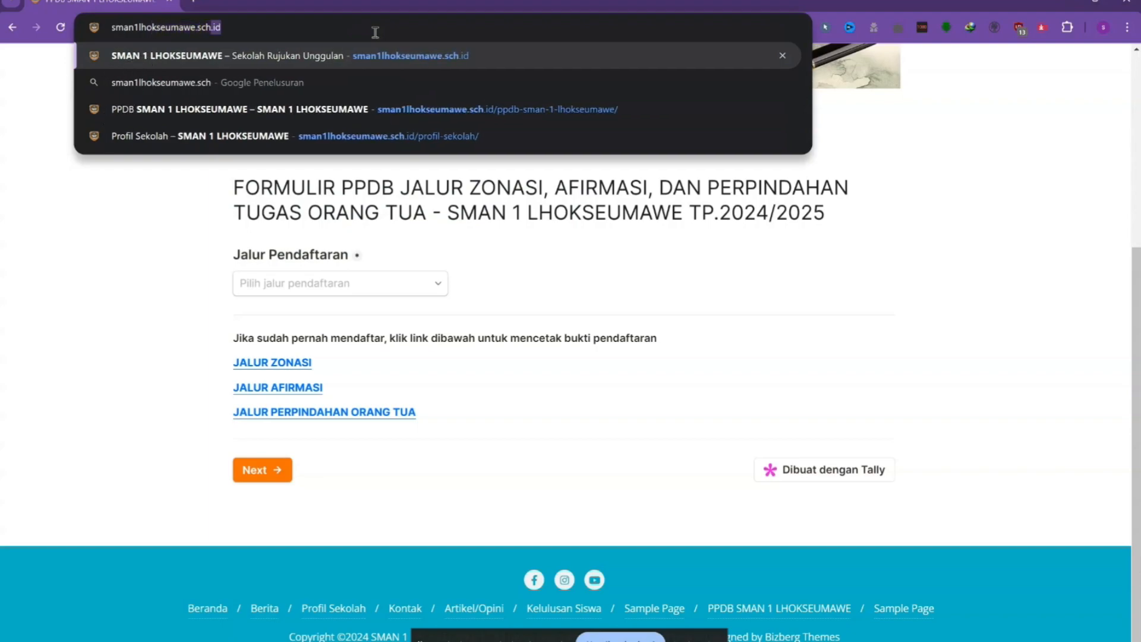
pyautogui.write('id')
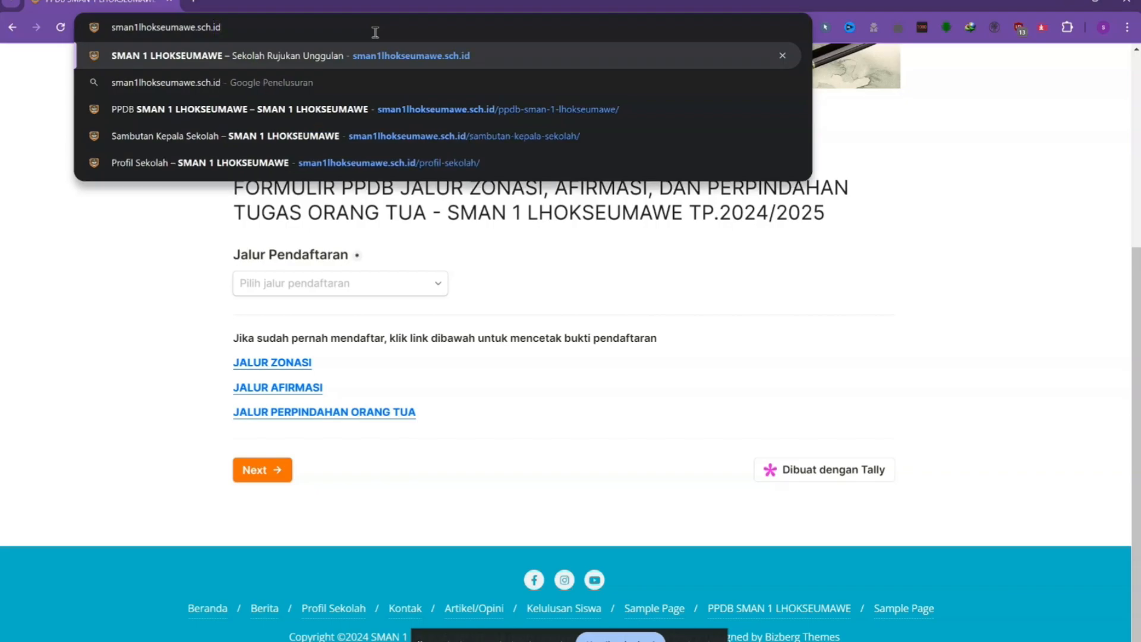
pyautogui.press('Return')
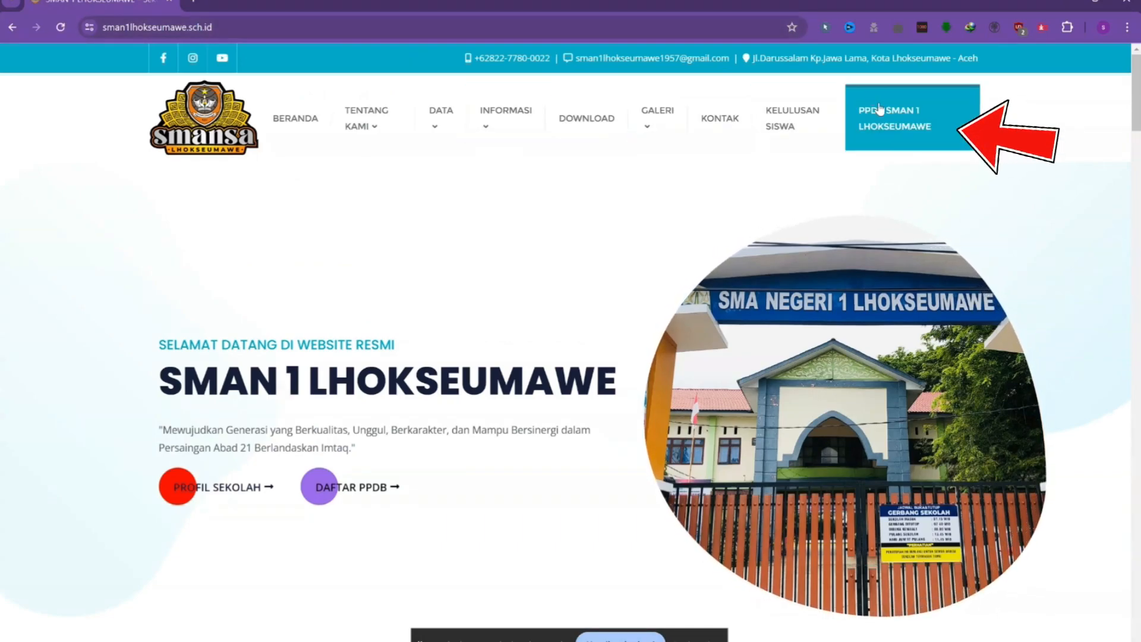
# Open the PPDB SMAN 1 LHOKSEUMAWE menu page and scroll to its 2024/2025 registration form.
pyautogui.click(916, 121)
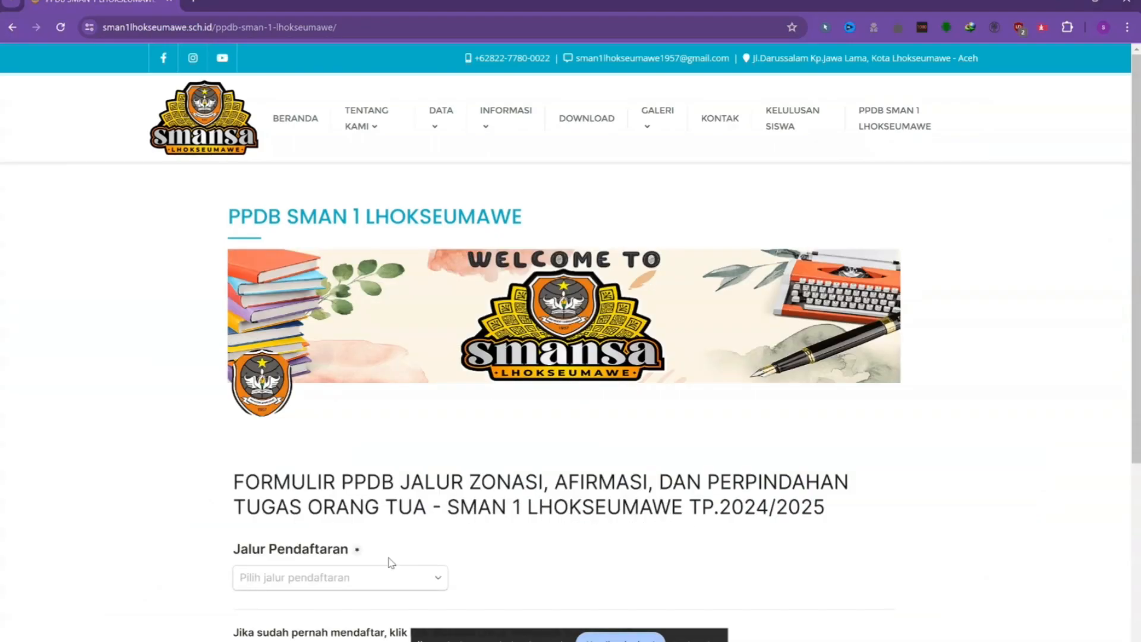
pyautogui.scroll(-3, 594, 565)
pyautogui.scroll(-2, 578, 533)
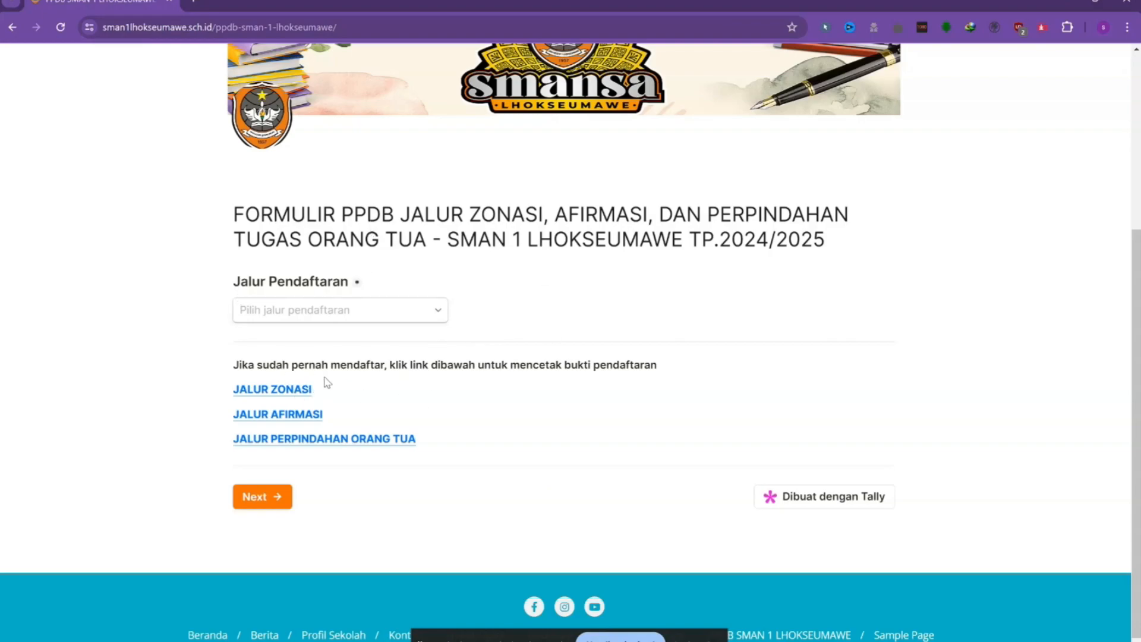
pyautogui.scroll(-1, 547, 435)
pyautogui.scroll(1, 570, 440)
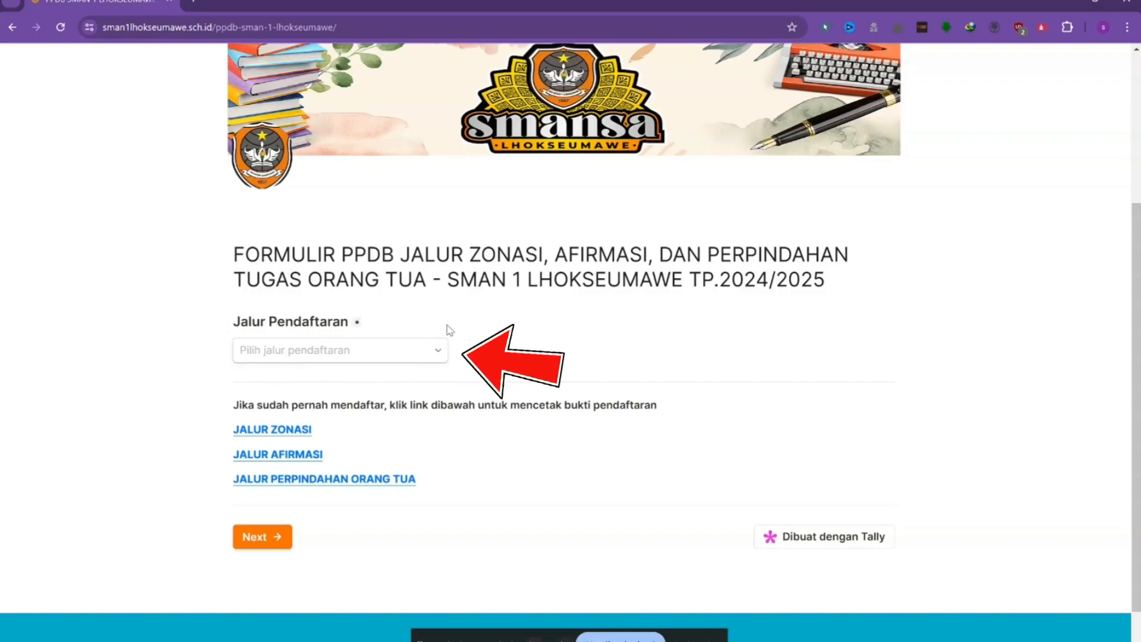
# Select ZONASI as the Jalur Pendaftaran and advance to the student data page.
pyautogui.click(438, 358)
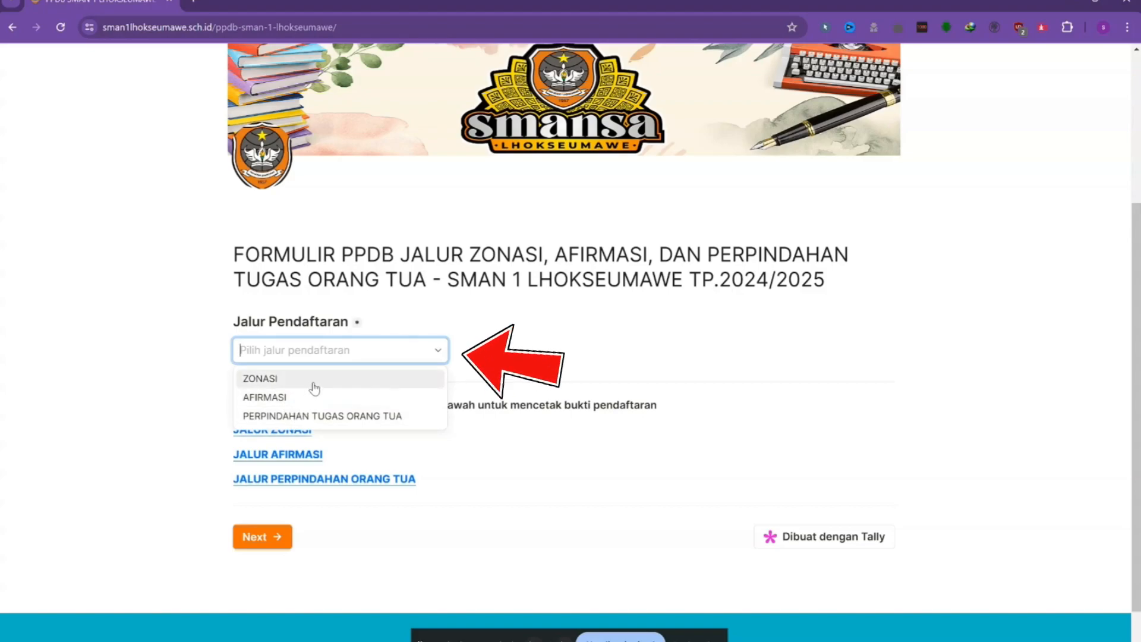
pyautogui.click(345, 384)
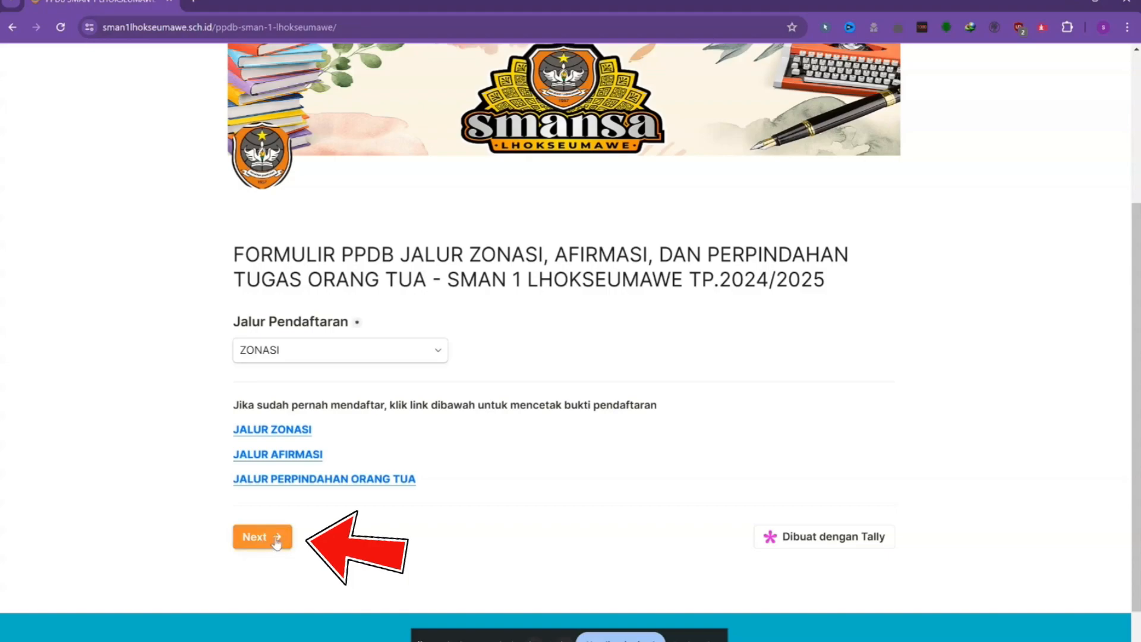
pyautogui.click(275, 541)
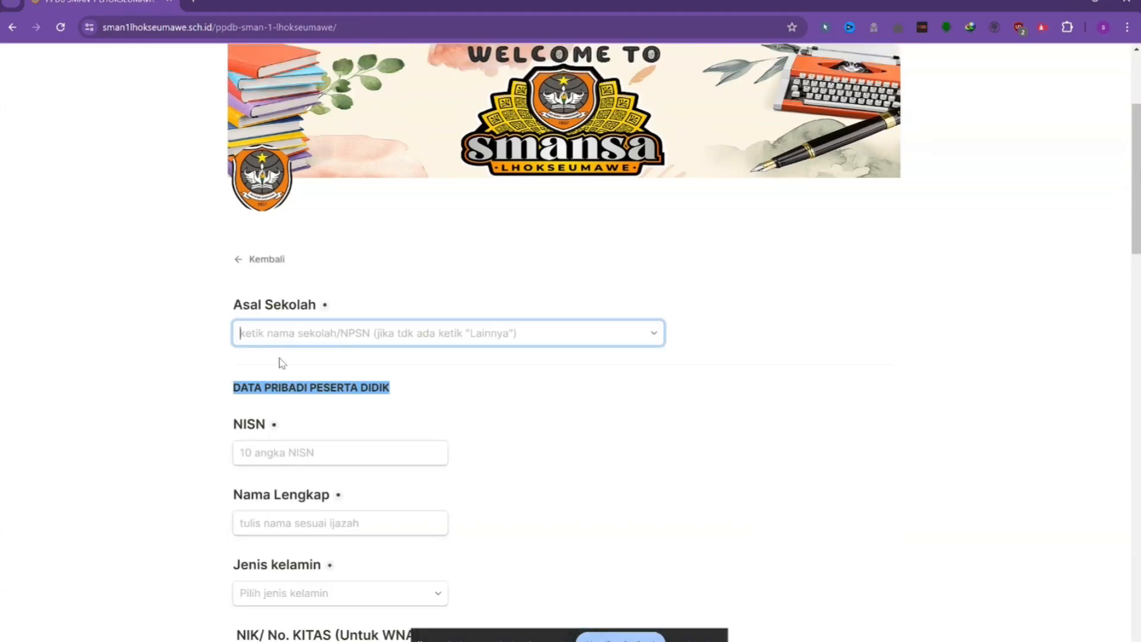
# Set Asal Sekolah to 10105605 - SMP NEGERI 1 LHOKSEUMAWE and enter the student's NISN.
pyautogui.click(306, 332)
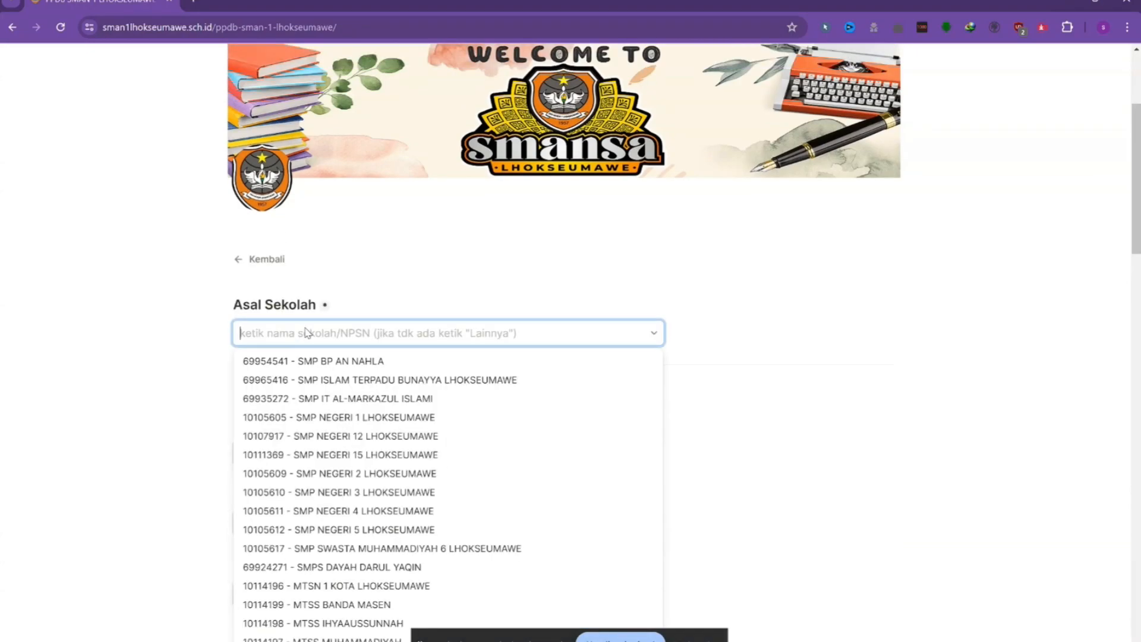
pyautogui.click(386, 418)
pyautogui.click(314, 455)
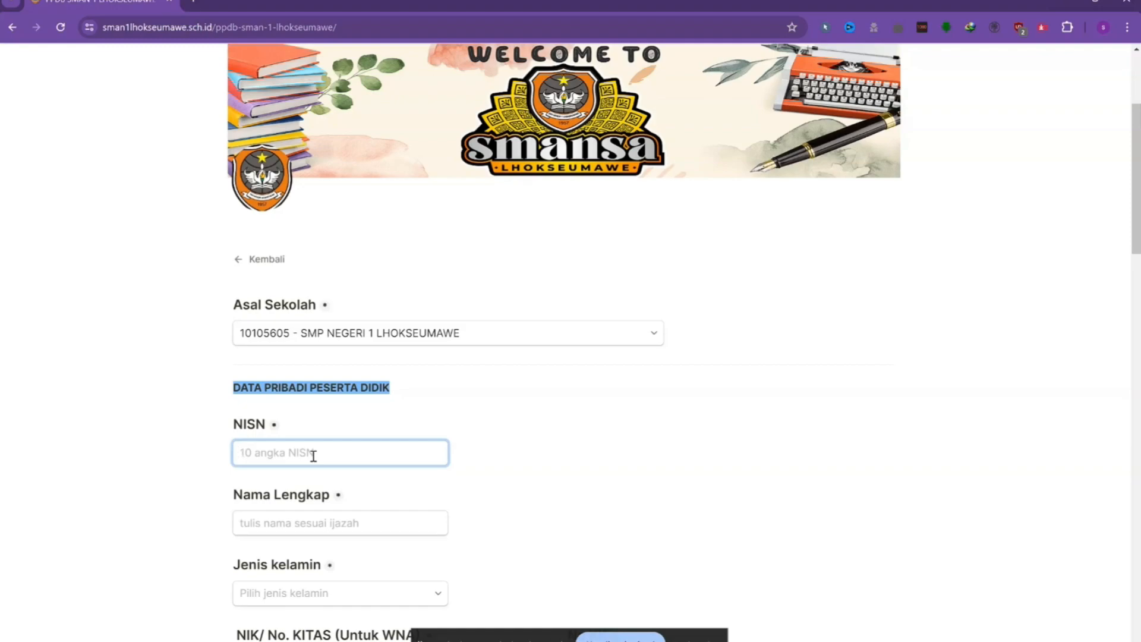
pyautogui.write('1234567890')
pyautogui.click(342, 517)
pyautogui.scroll(-1, 333, 523)
pyautogui.scroll(-1, 333, 523)
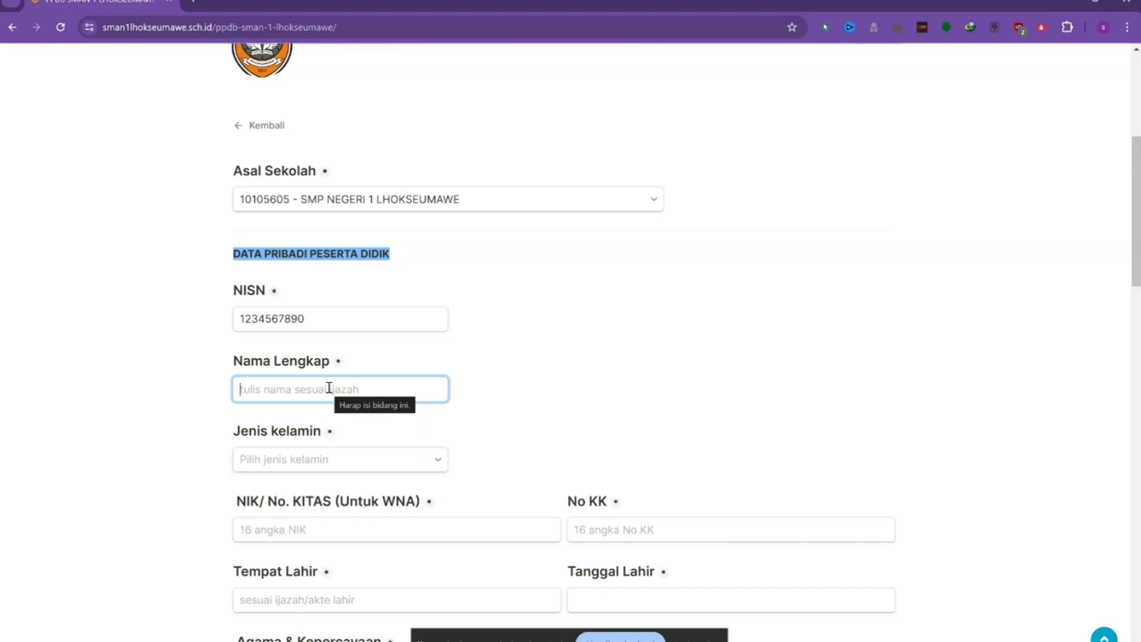
# Enter the student's full name and choose Laki-laki as Jenis kelamin.
pyautogui.write('ydui')
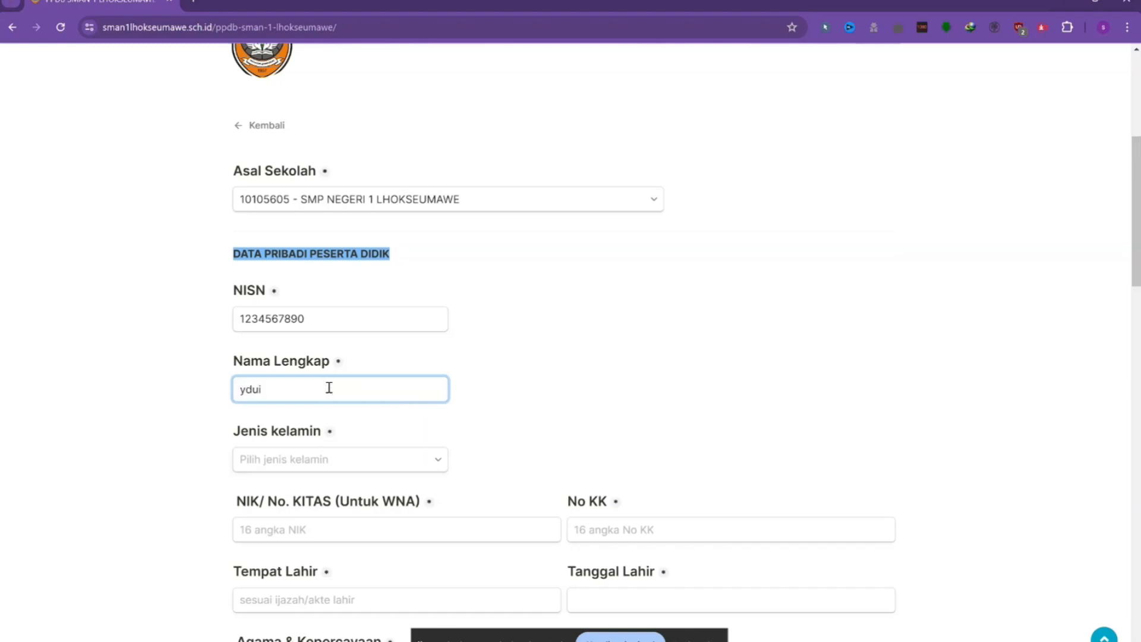
pyautogui.press('BackSpace')
pyautogui.write('Yu')
pyautogui.press('Tab')
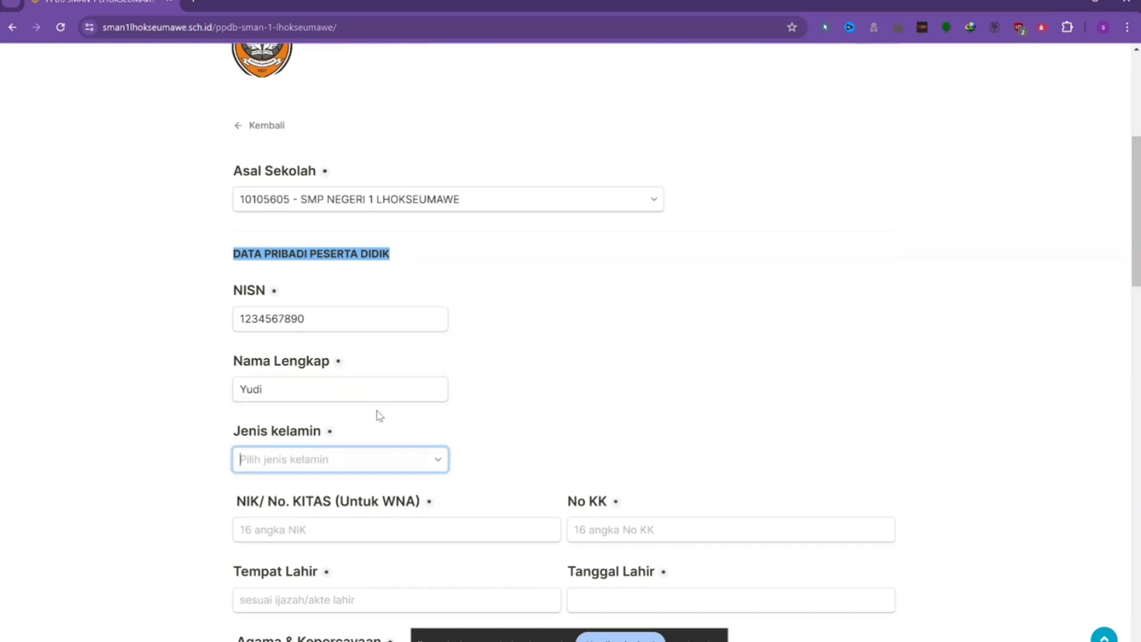
pyautogui.click(440, 463)
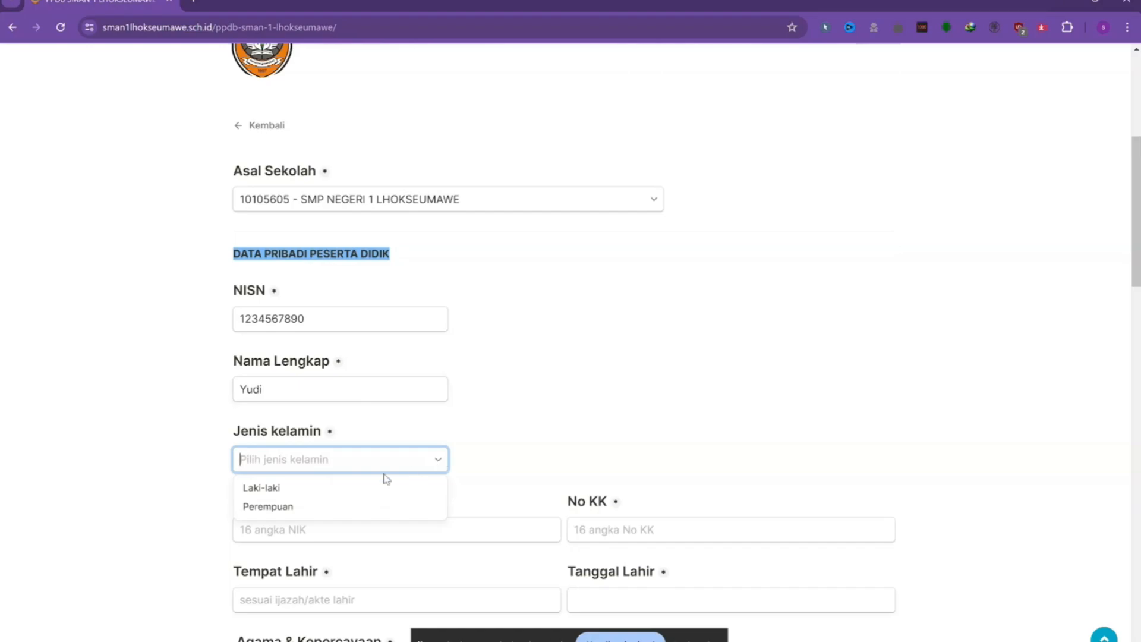
pyautogui.click(365, 489)
pyautogui.scroll(-3, 398, 440)
# Enter the student's NIK and family card (No KK) numbers.
pyautogui.click(368, 332)
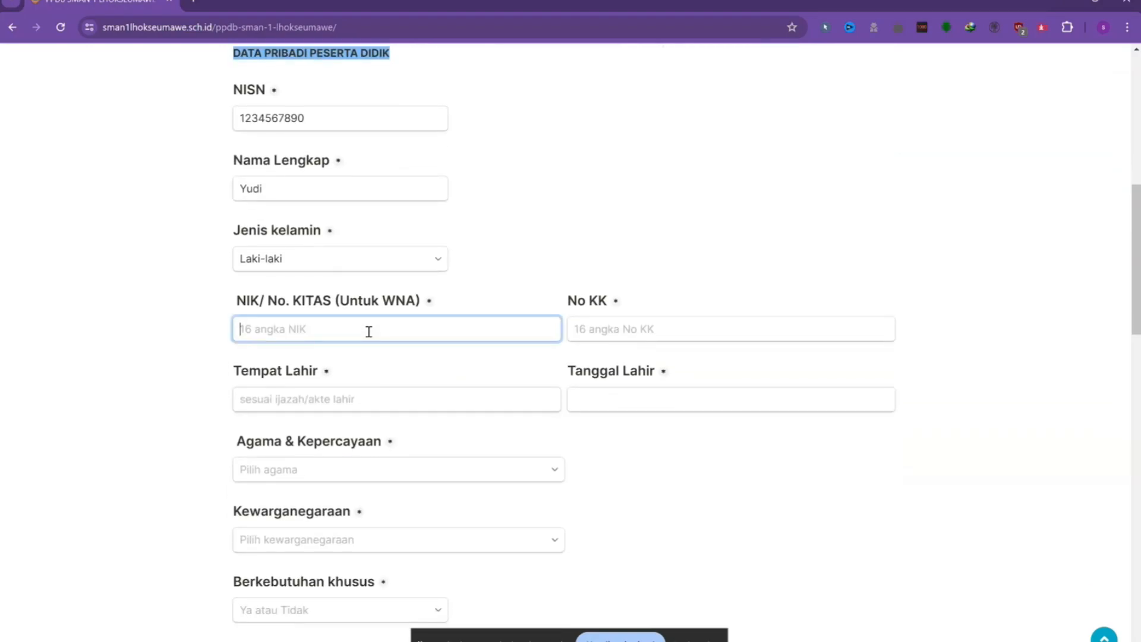
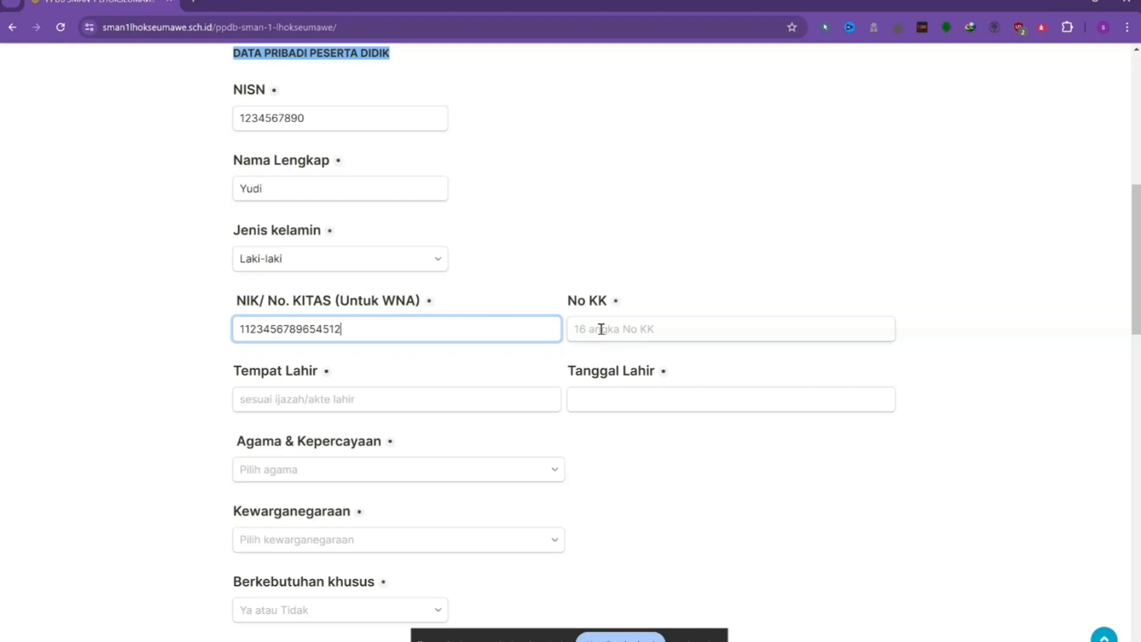
pyautogui.click(602, 328)
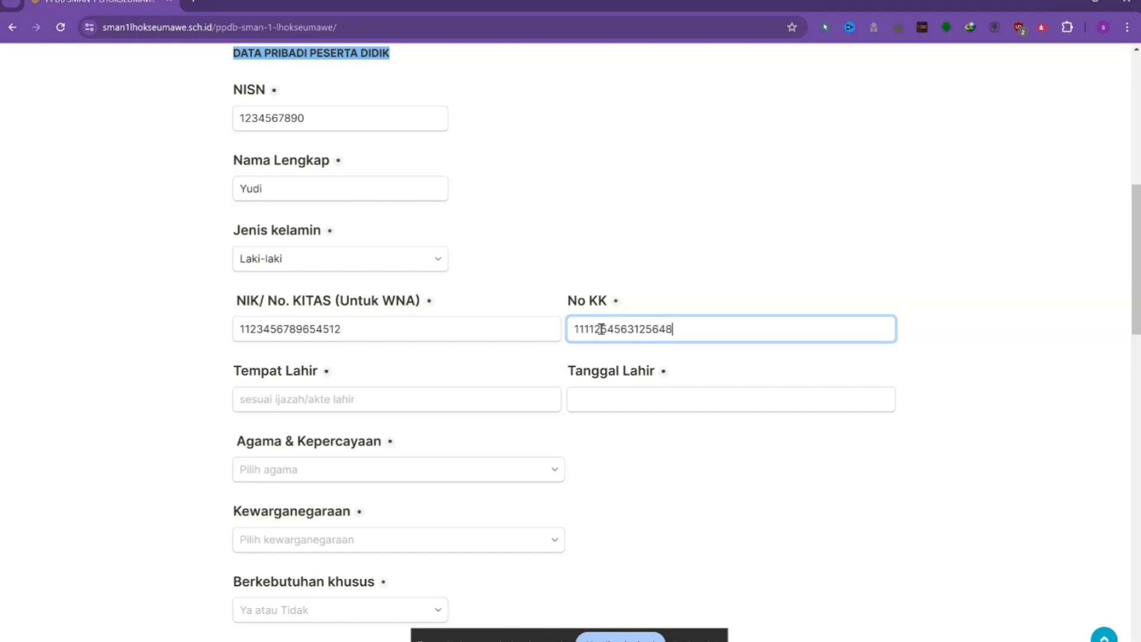
pyautogui.click(360, 403)
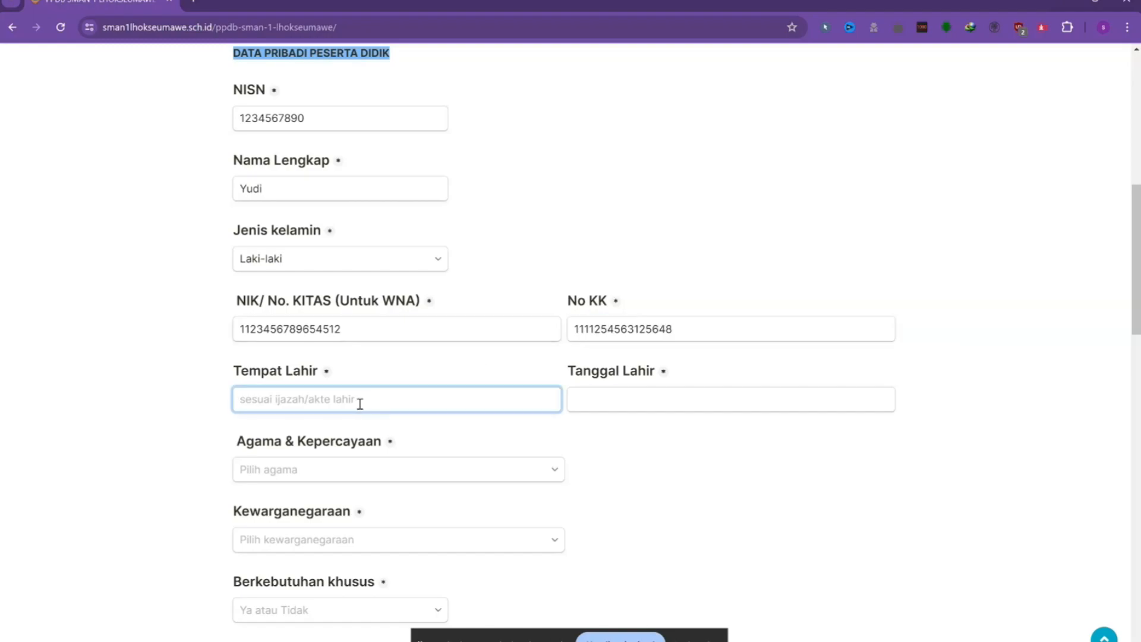
# Enter lhokseumawe as Tempat Lahir and begin choosing the birth date.
pyautogui.write('lhokseumawe')
pyautogui.click(602, 397)
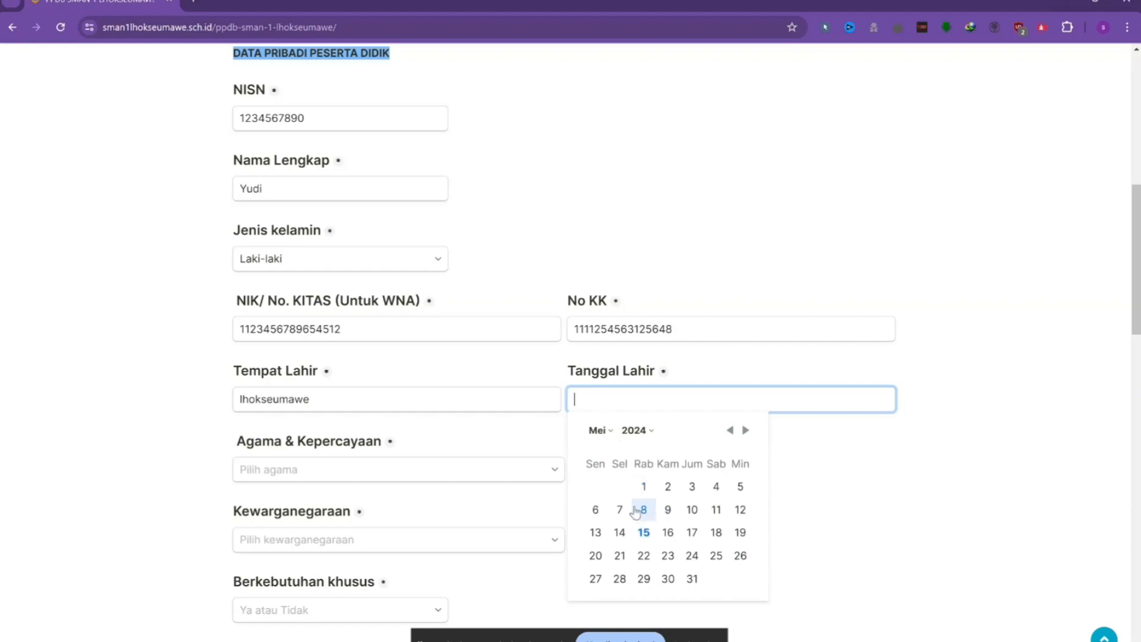
pyautogui.click(649, 432)
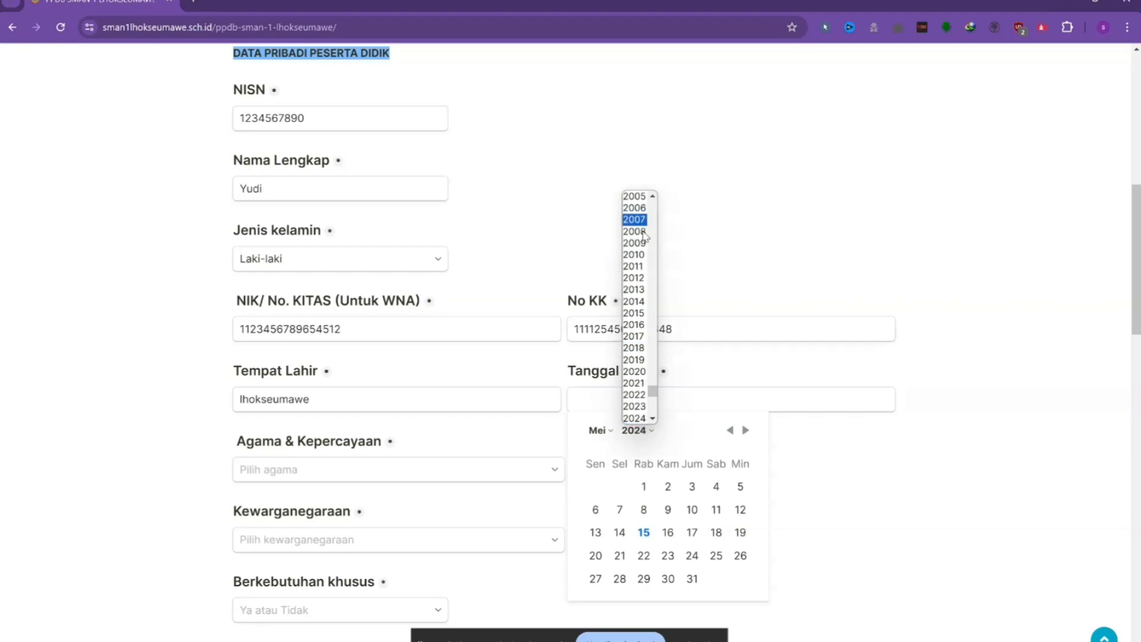
pyautogui.click(667, 513)
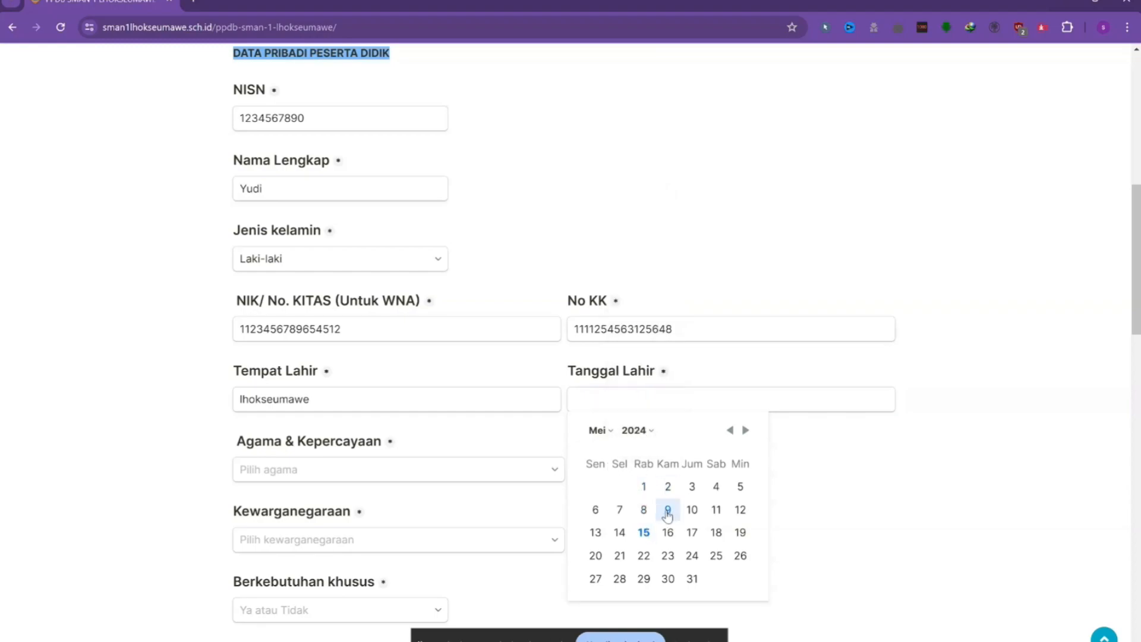
pyautogui.click(668, 511)
# Switch the Tanggal Lahir calendar to Maret 2009.
pyautogui.click(611, 399)
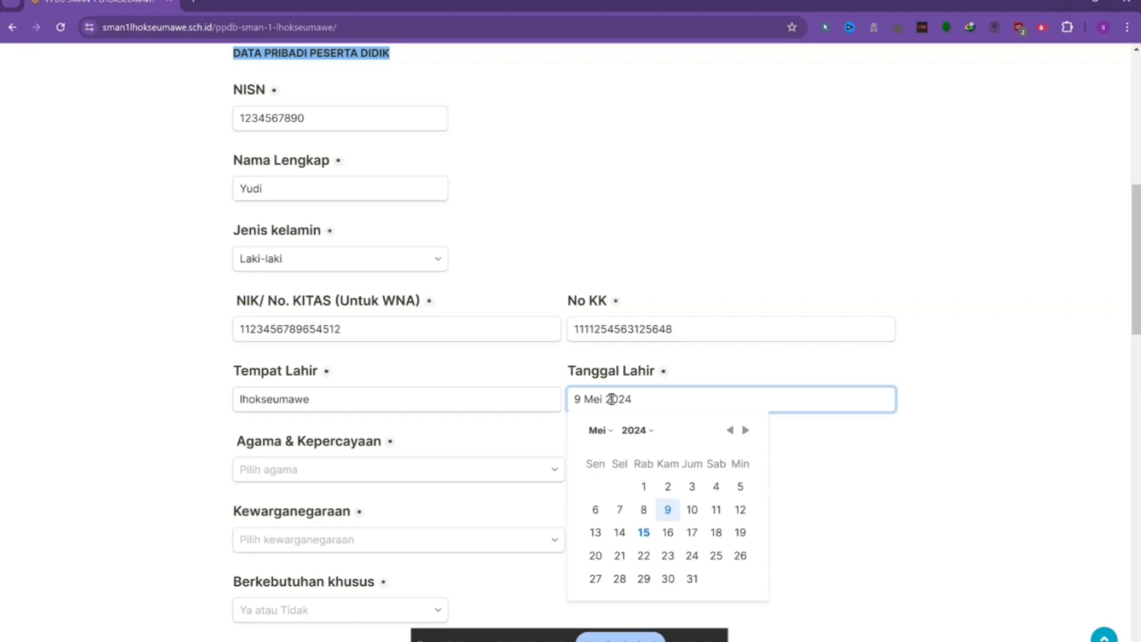
pyautogui.click(606, 432)
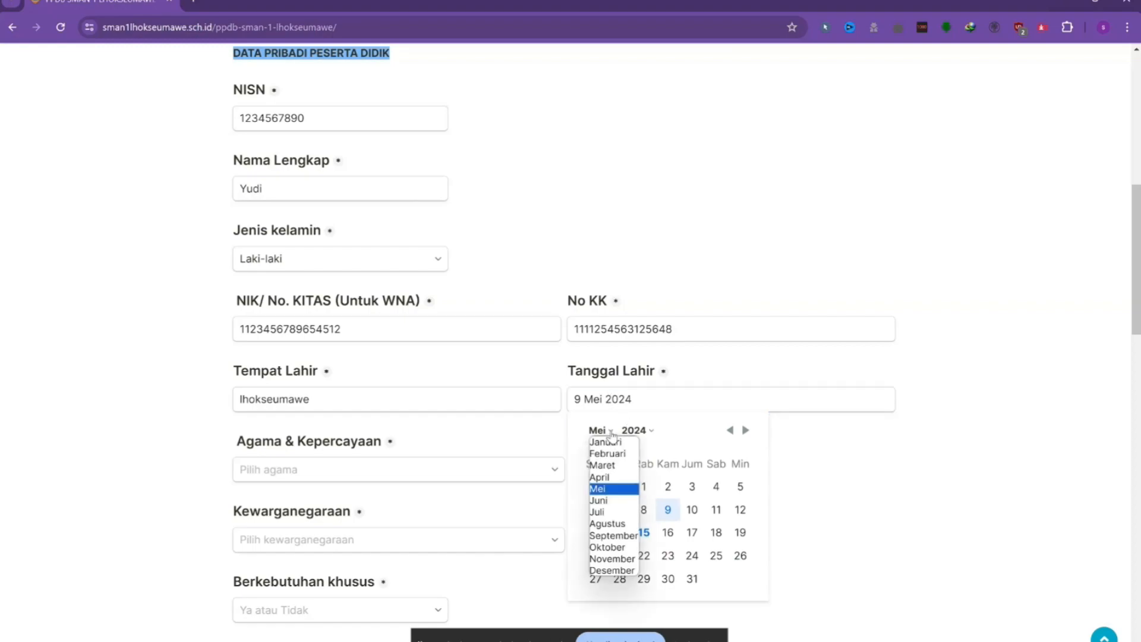
pyautogui.click(609, 467)
pyautogui.click(639, 430)
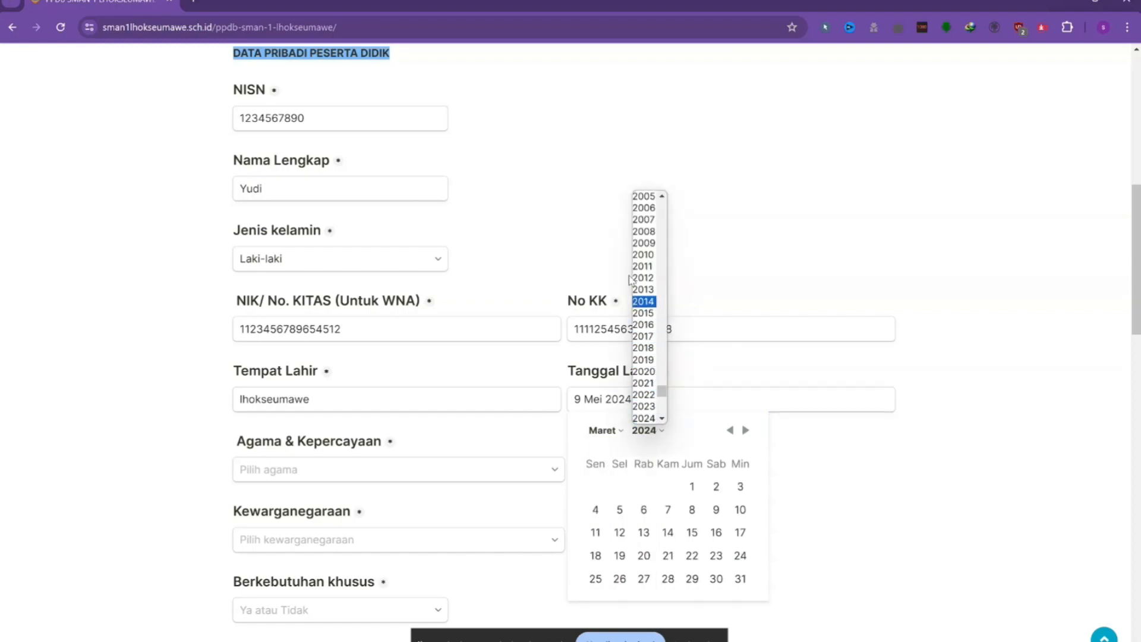
pyautogui.click(637, 243)
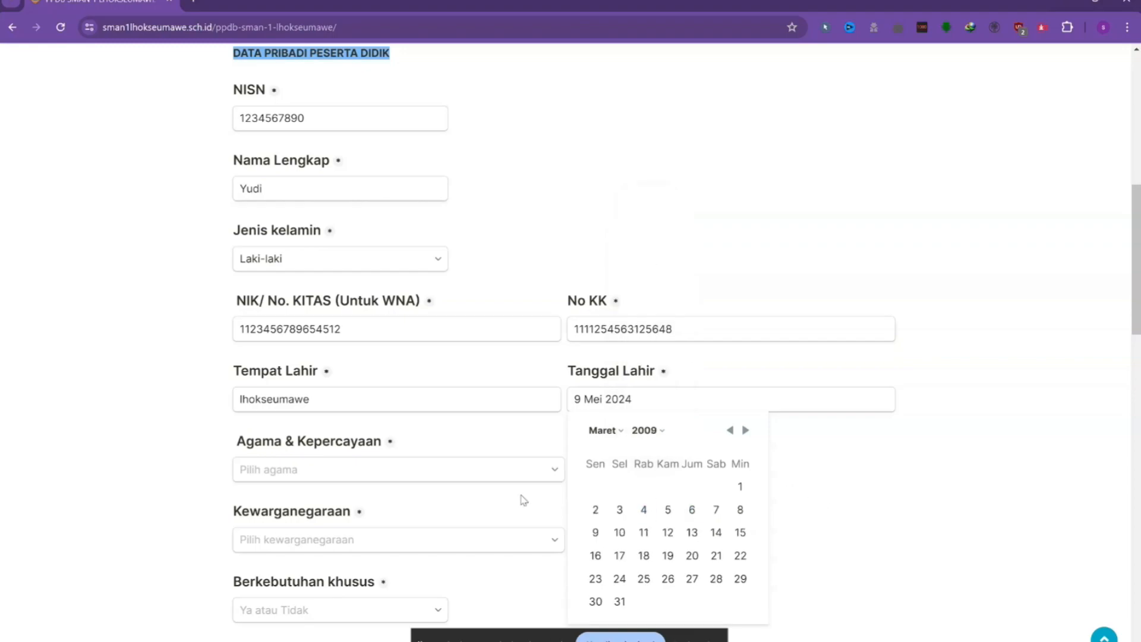
pyautogui.click(287, 480)
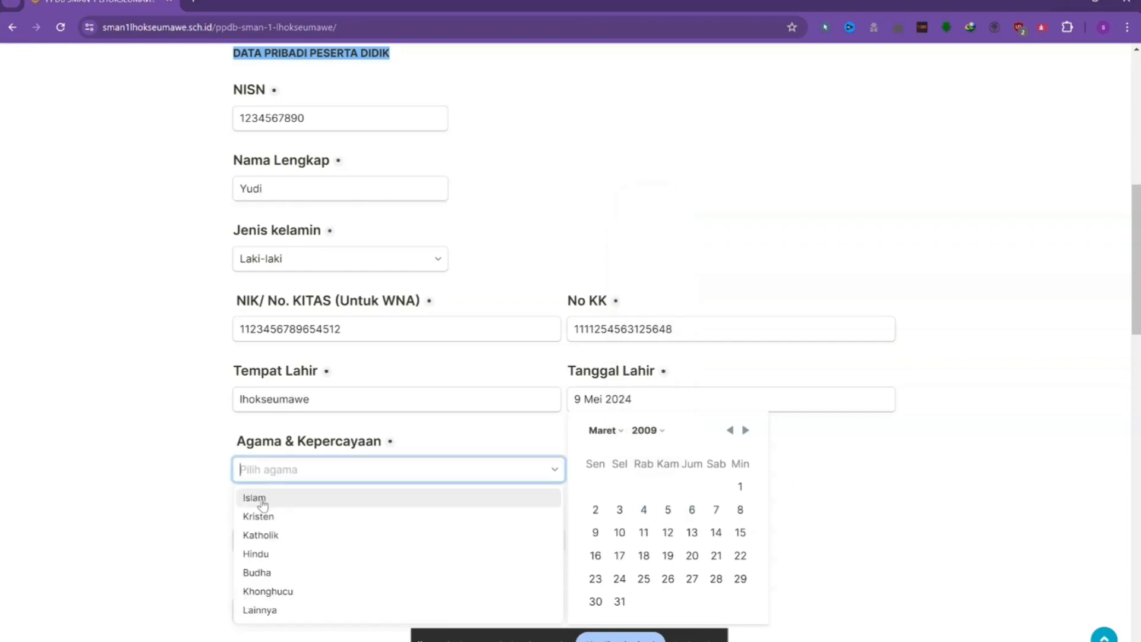
pyautogui.click(838, 512)
# Pick day 12 for the birth date, Islam as religion and Indonesia as citizenship.
pyautogui.click(669, 533)
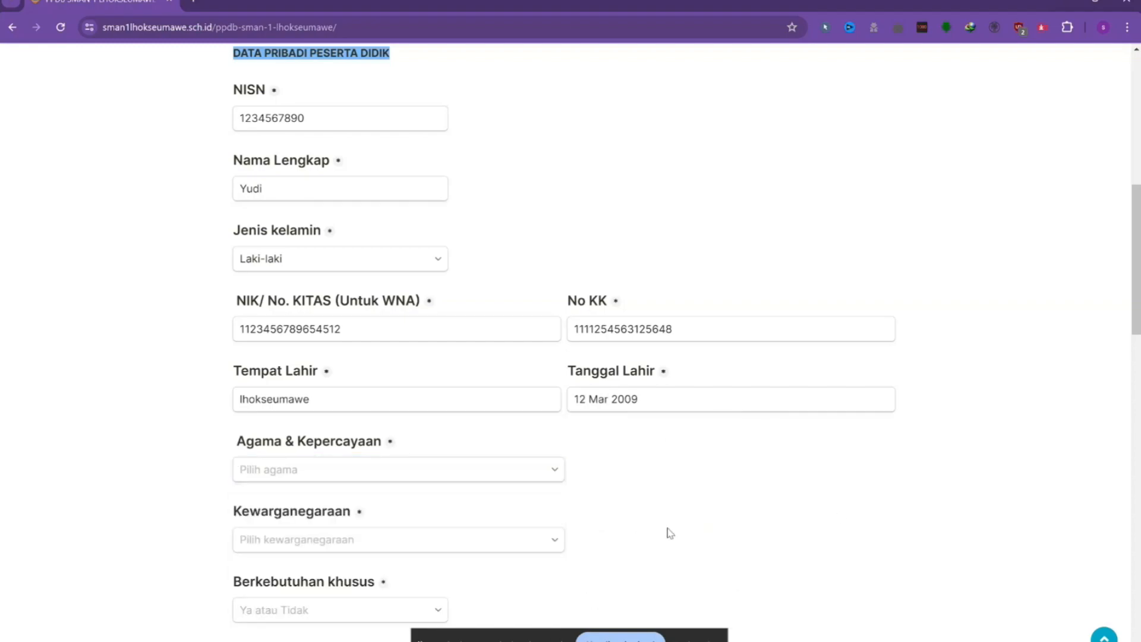
pyautogui.click(344, 478)
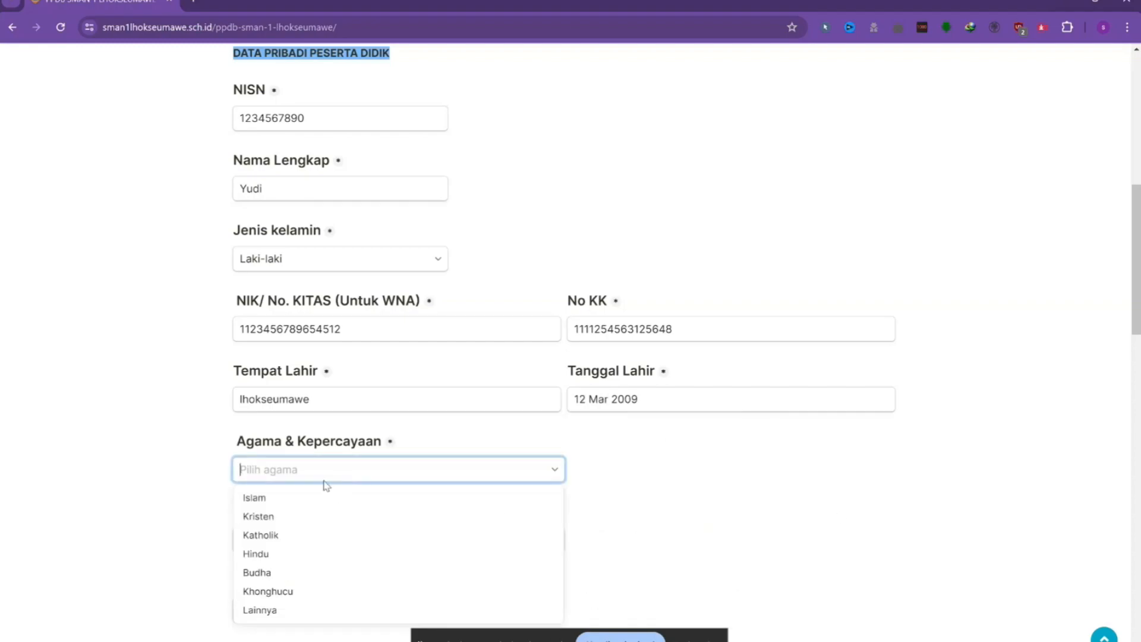
pyautogui.click(289, 499)
pyautogui.scroll(-2, 297, 499)
pyautogui.click(302, 411)
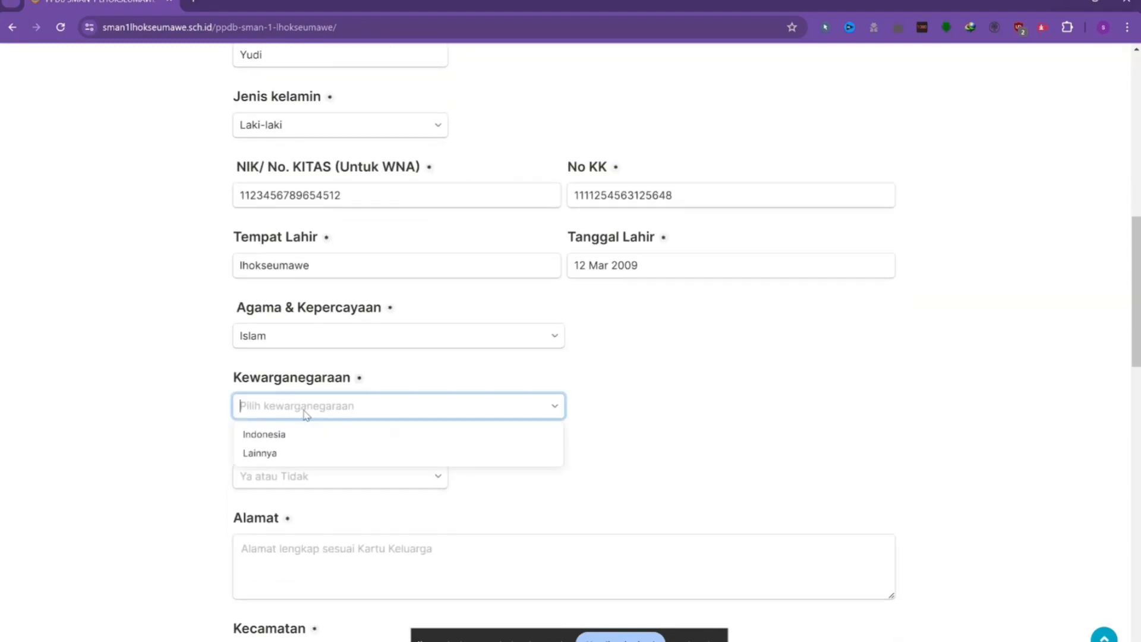
pyautogui.click(276, 434)
# Answer Tidak for special needs and type the student's home address.
pyautogui.scroll(-1, 307, 466)
pyautogui.click(321, 407)
pyautogui.click(271, 436)
pyautogui.click(289, 490)
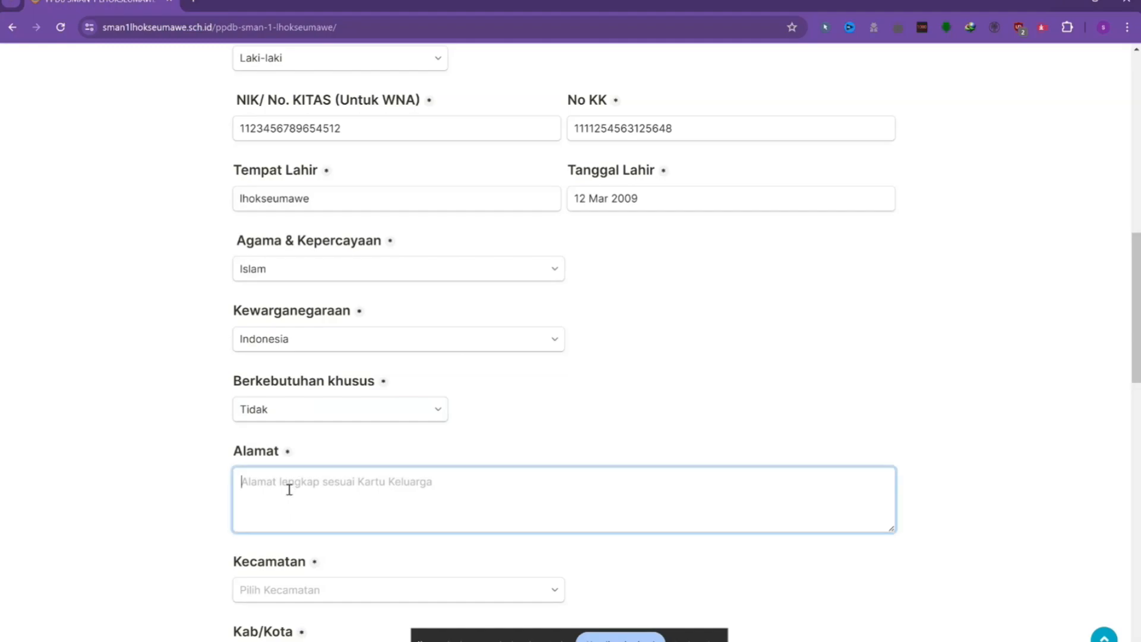
pyautogui.write('j')
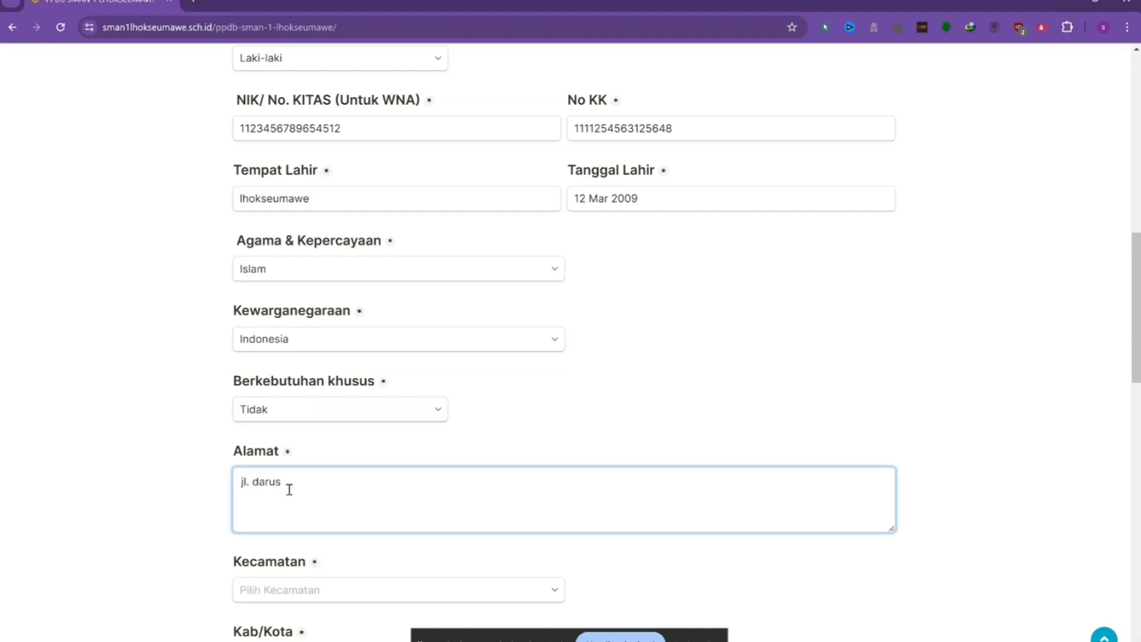
pyautogui.write('l. daru')
pyautogui.press('BackSpace')
pyautogui.press('BackSpace')
pyautogui.press('BackSpace')
pyautogui.press('BackSpace')
pyautogui.press('BackSpace')
pyautogui.press('BackSpace')
pyautogui.press('BackSpace')
pyautogui.press('BackSpace')
pyautogui.write('g')
pyautogui.press('BackSpace')
pyautogui.write('Gg')
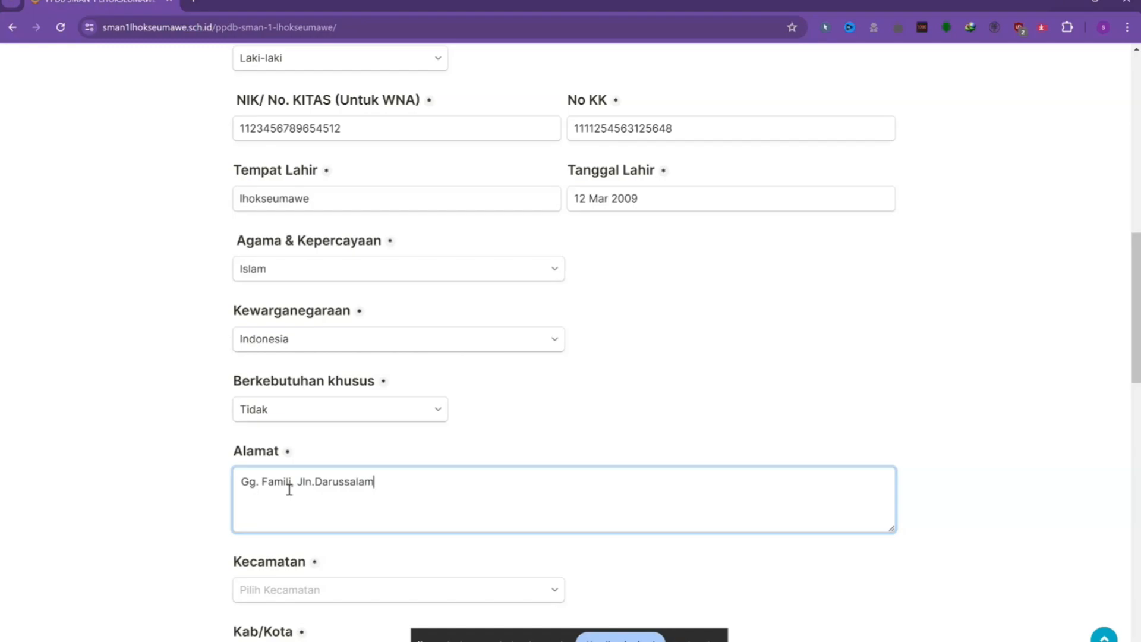
# Set Kecamatan to Banda Sakti, village to Pusong Lama and Kab/Kota to Kota Lhokseumawe.
pyautogui.scroll(-3, 323, 515)
pyautogui.click(344, 393)
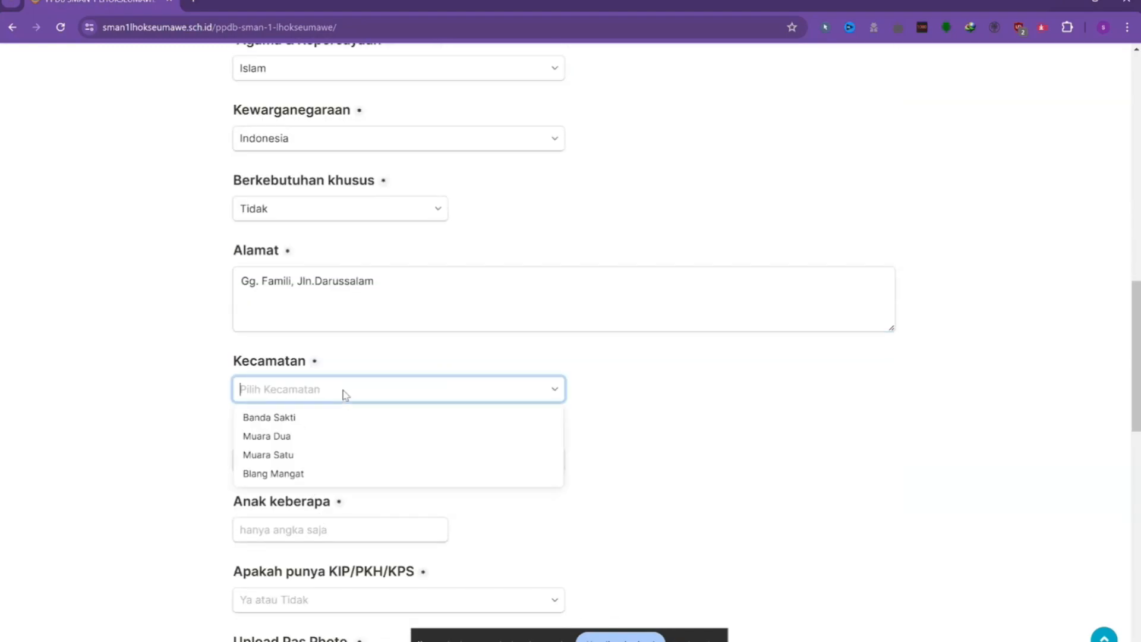
pyautogui.click(290, 418)
pyautogui.click(288, 459)
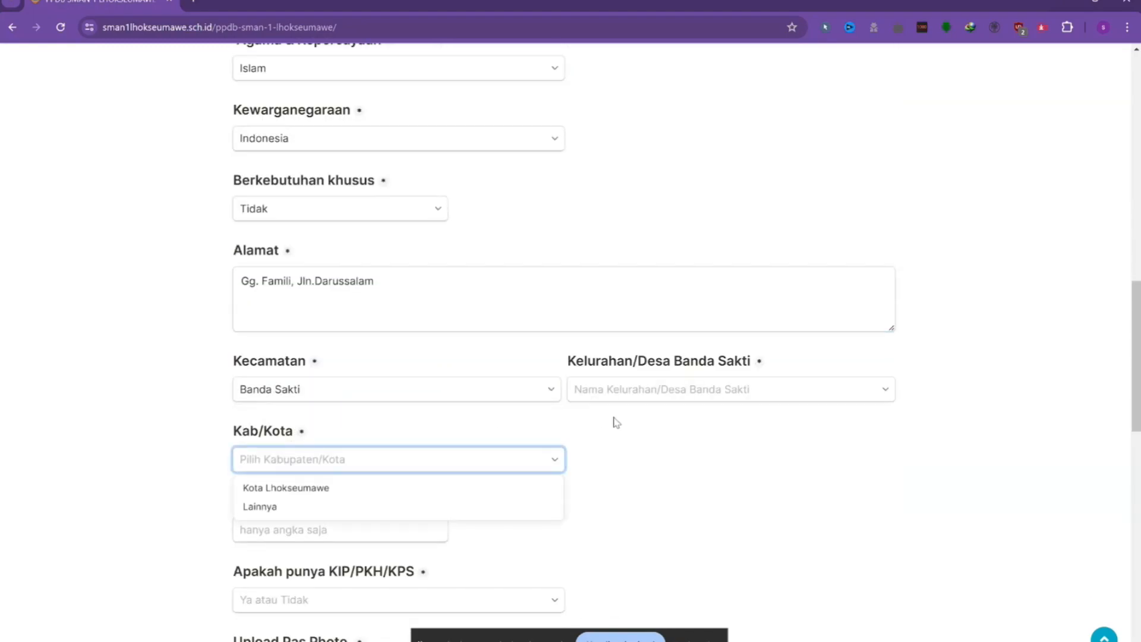
pyautogui.click(648, 397)
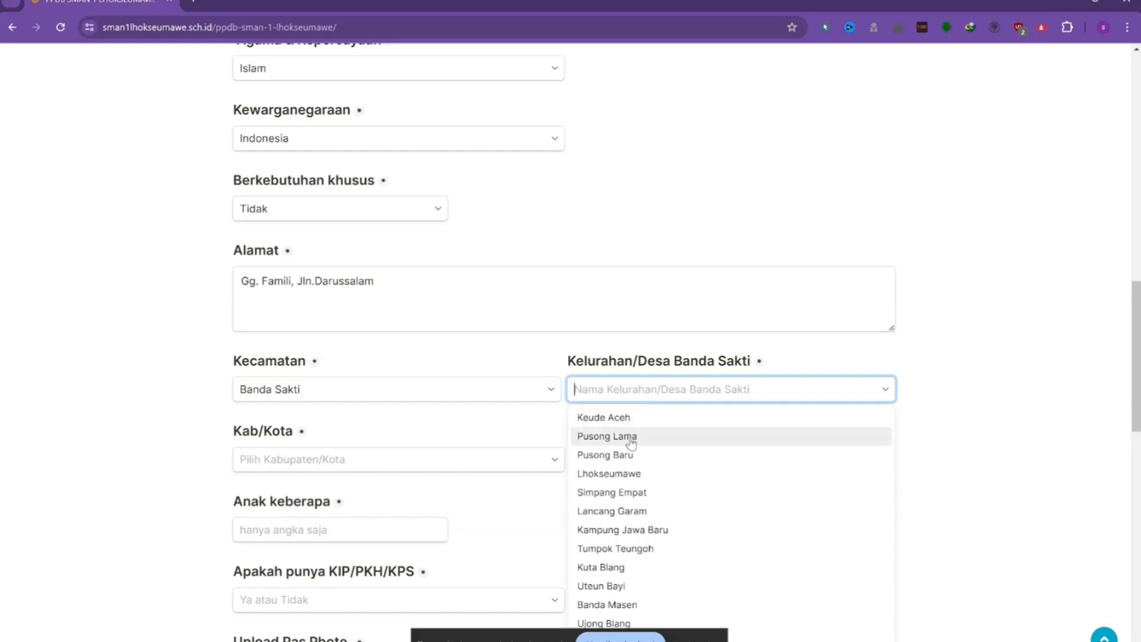
pyautogui.click(631, 439)
pyautogui.click(498, 453)
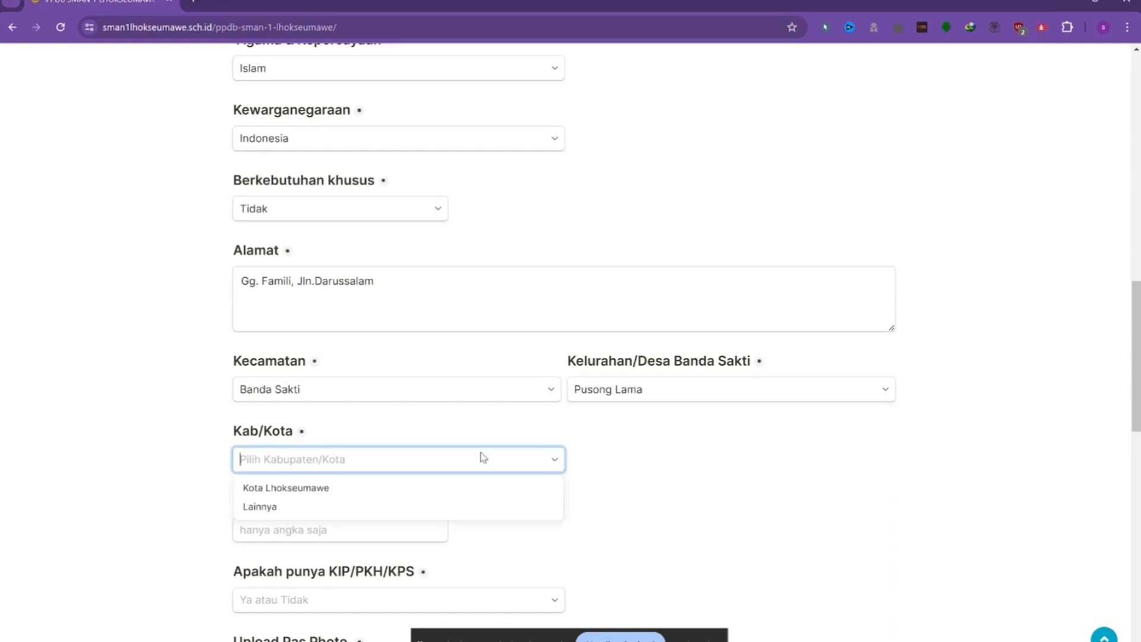
pyautogui.click(288, 488)
# Enter 3 for Anak keberapa and answer Tidak for KIP/PKH/KPS.
pyautogui.scroll(-2, 339, 504)
pyautogui.click(293, 394)
pyautogui.write('3')
pyautogui.click(317, 469)
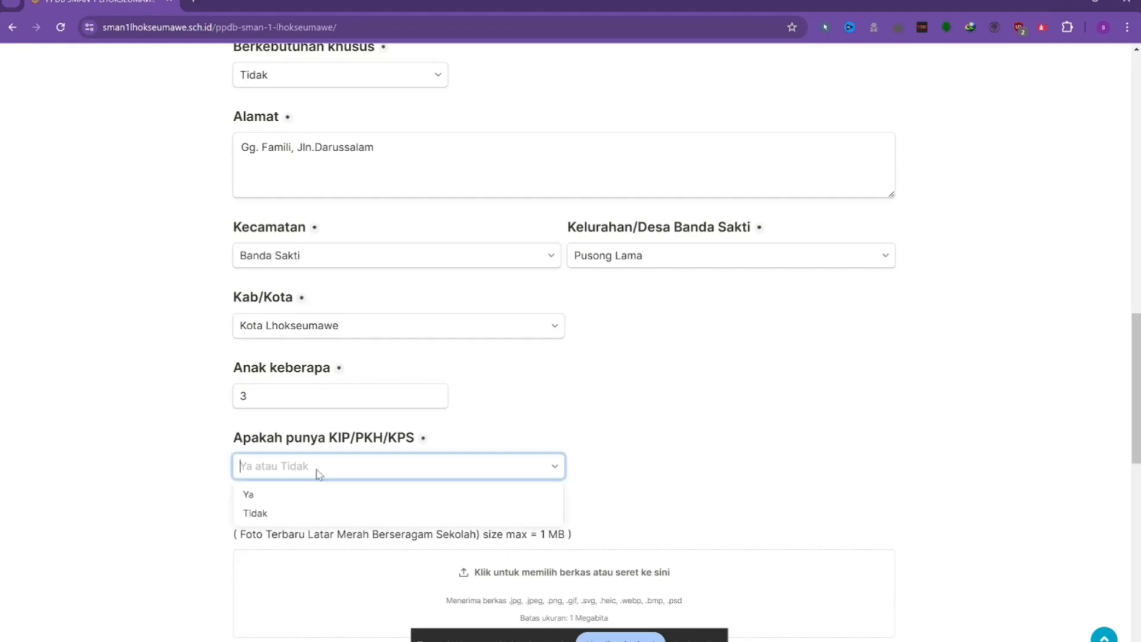
pyautogui.click(261, 515)
pyautogui.scroll(-2, 410, 497)
# Upload siswa 2 as the pas photo and gambar as the NISN document.
pyautogui.click(571, 459)
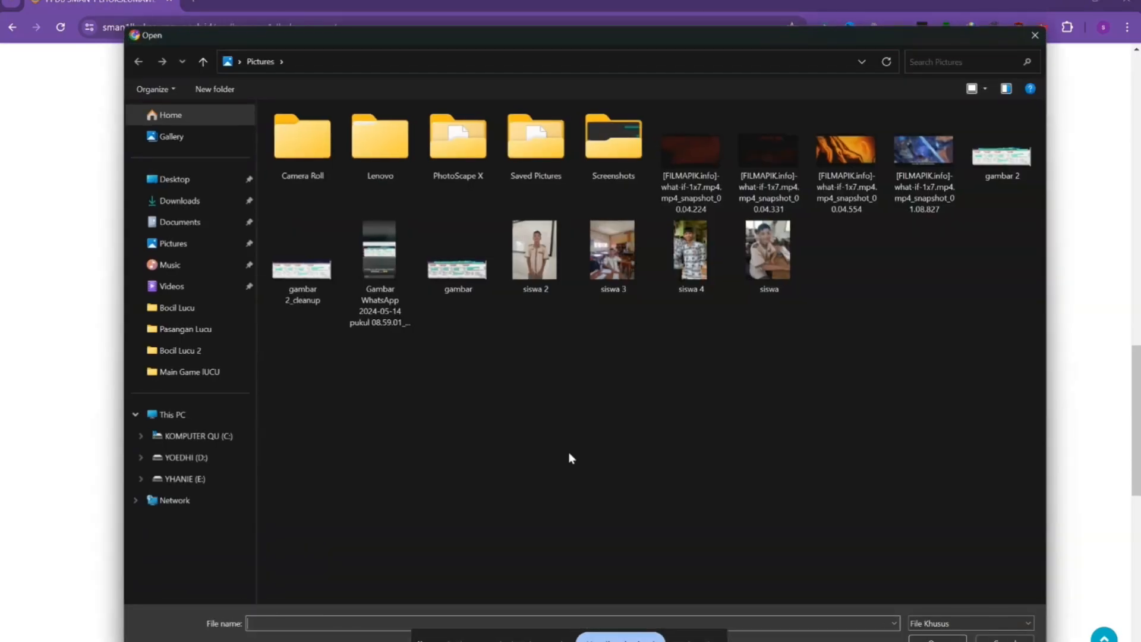
pyautogui.click(523, 282)
pyautogui.doubleClick(523, 282)
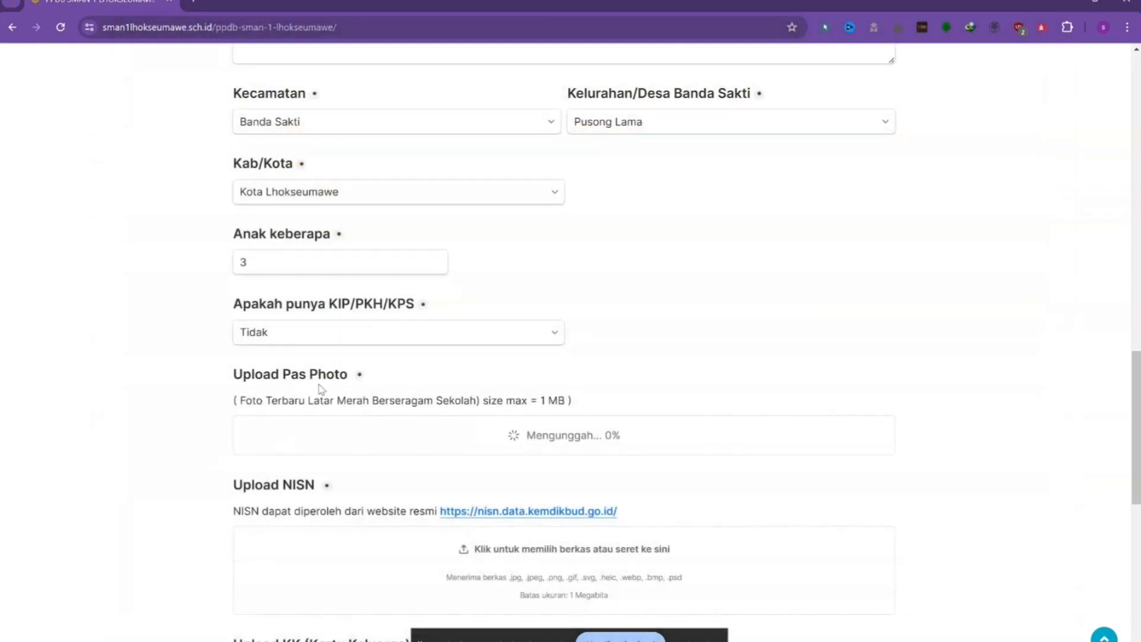
pyautogui.scroll(-3, 377, 400)
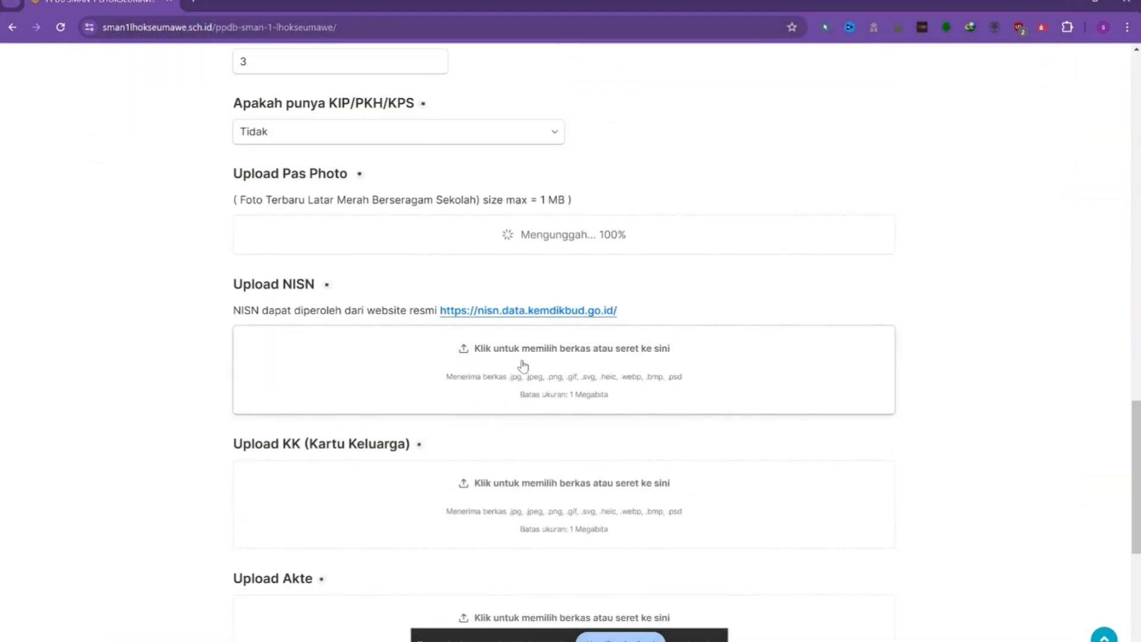
pyautogui.click(523, 365)
pyautogui.click(453, 270)
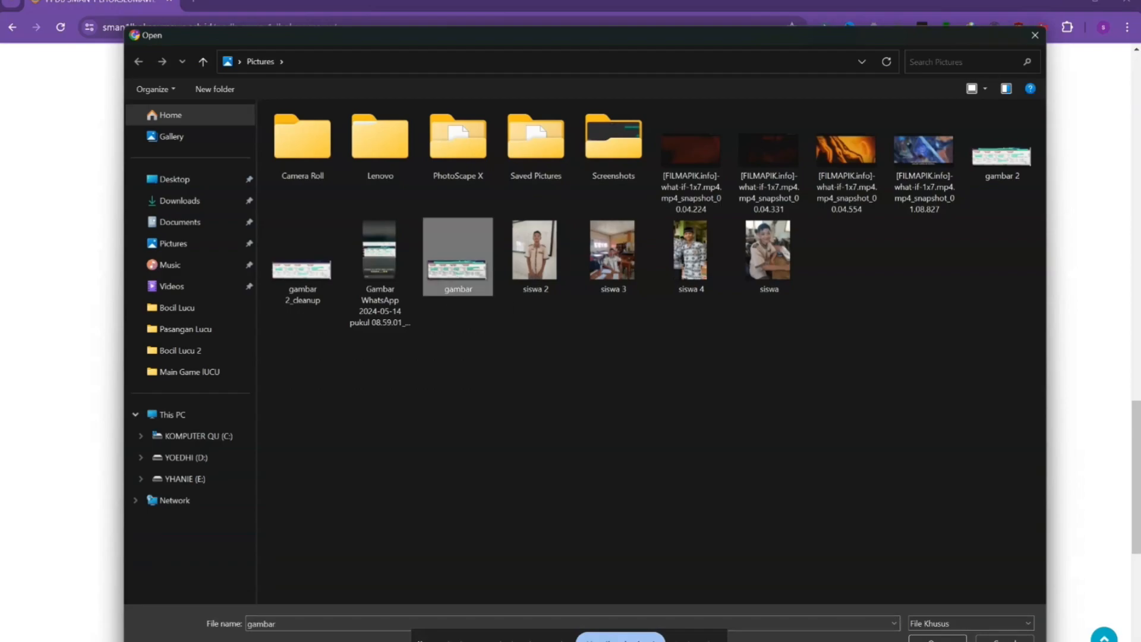
pyautogui.press('Return')
pyautogui.scroll(-3, 571, 400)
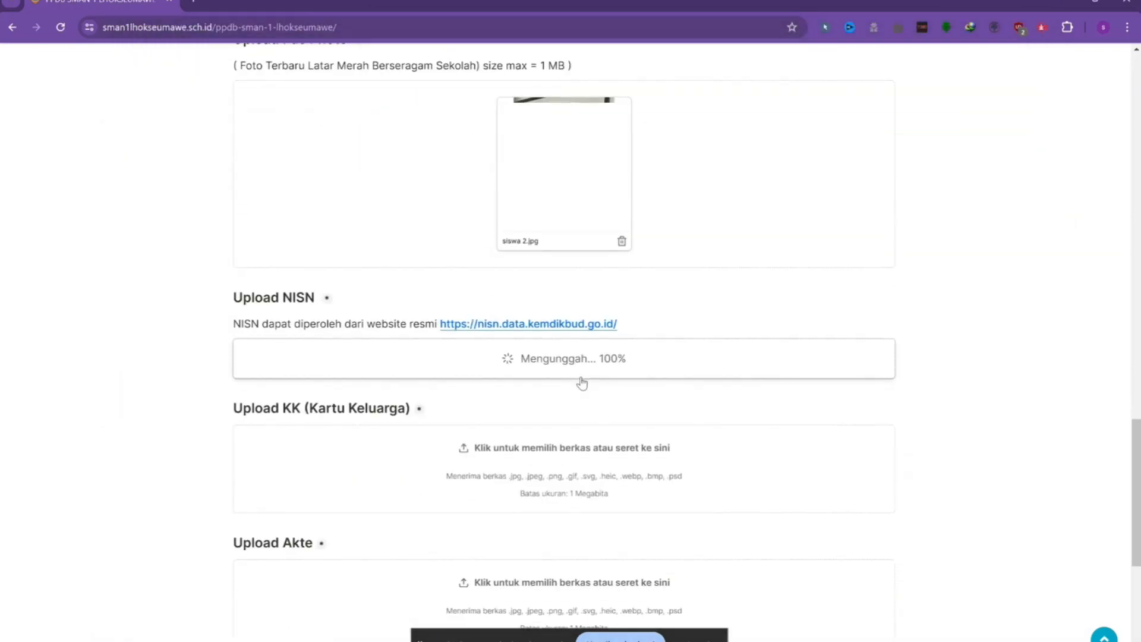
# Upload gambar 2 for the family card and gambar 2_cleanup for the Akte.
pyautogui.click(594, 400)
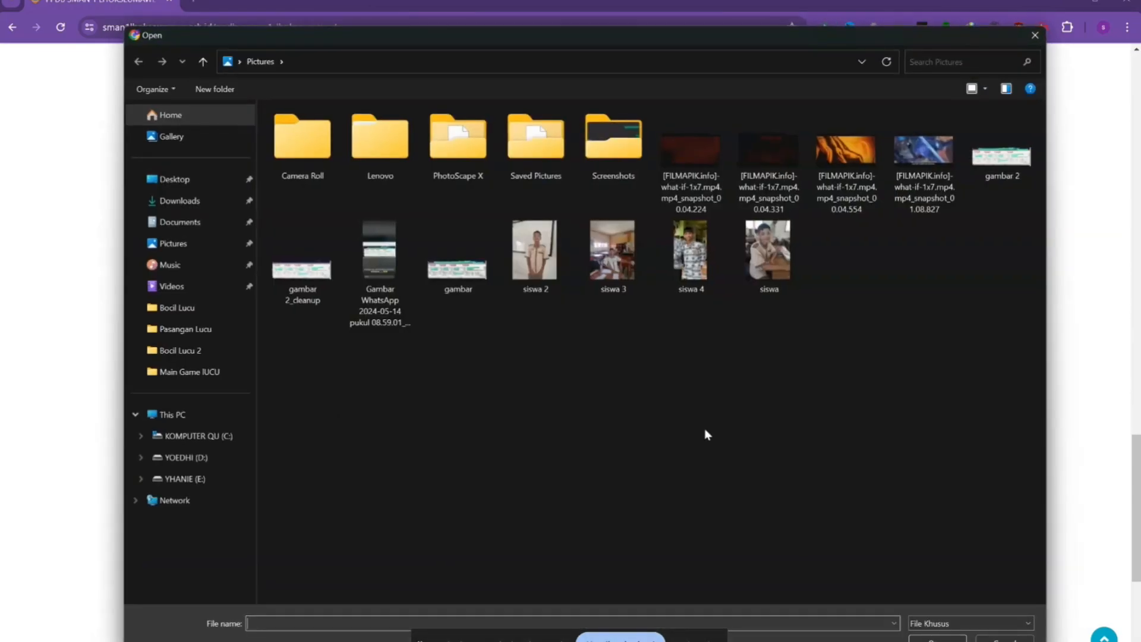
pyautogui.click(1002, 160)
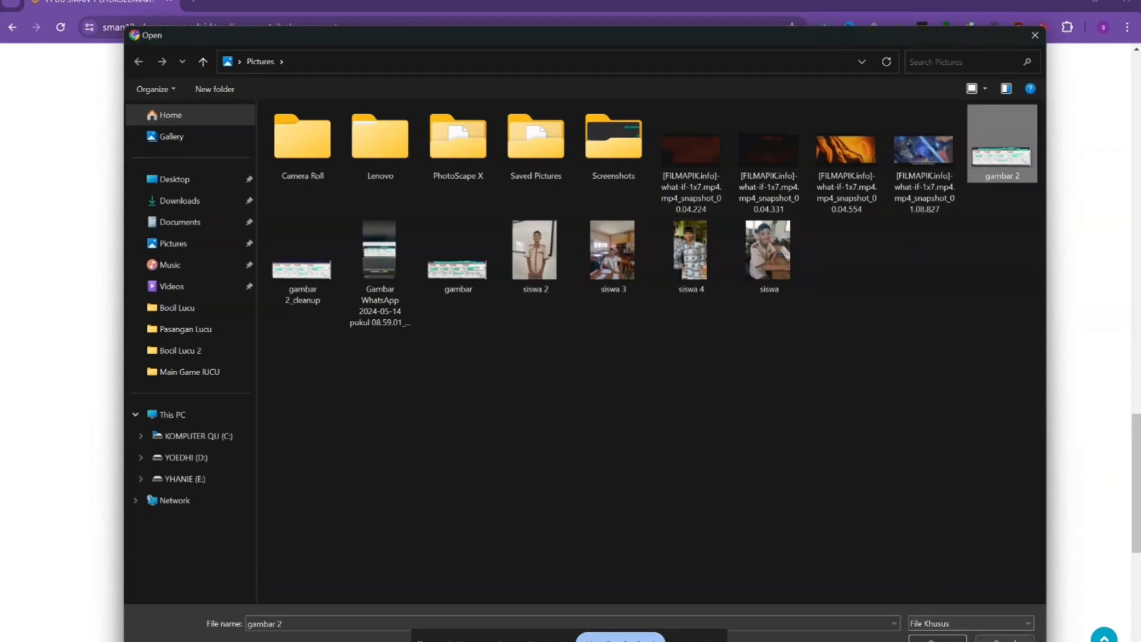
pyautogui.press('Return')
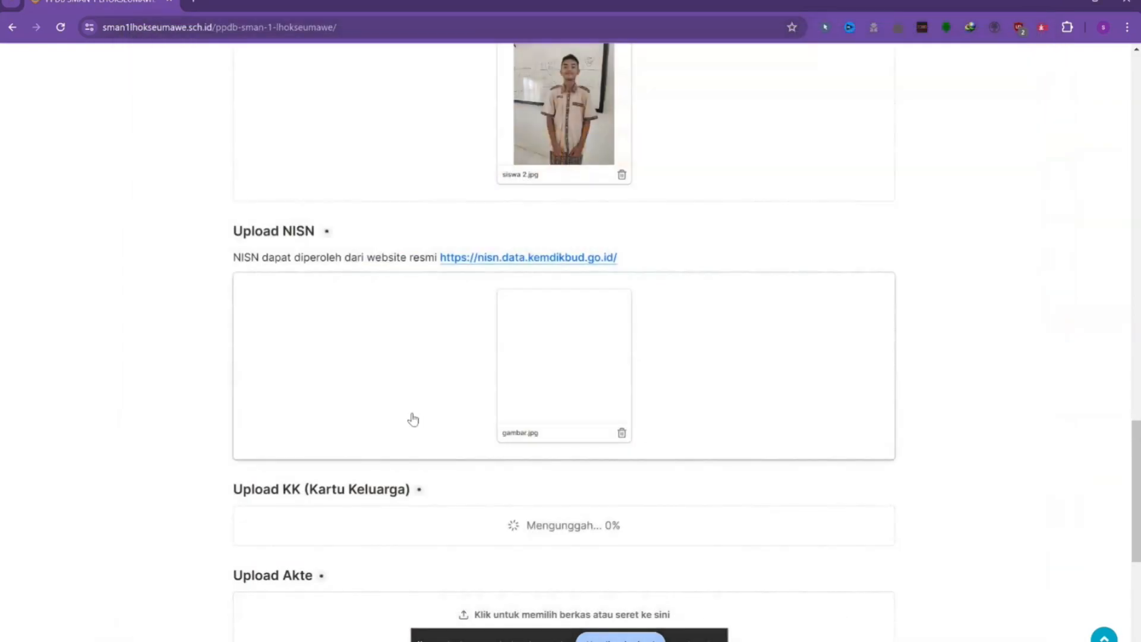
pyautogui.scroll(-2, 428, 404)
pyautogui.scroll(-5, 545, 423)
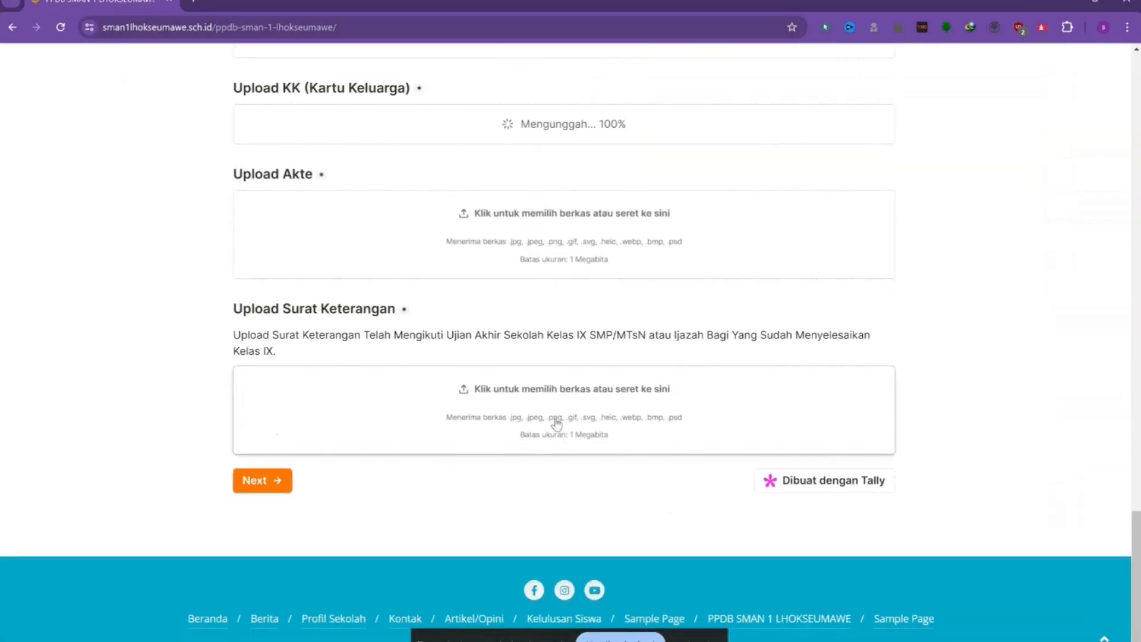
pyautogui.click(517, 222)
pyautogui.click(302, 271)
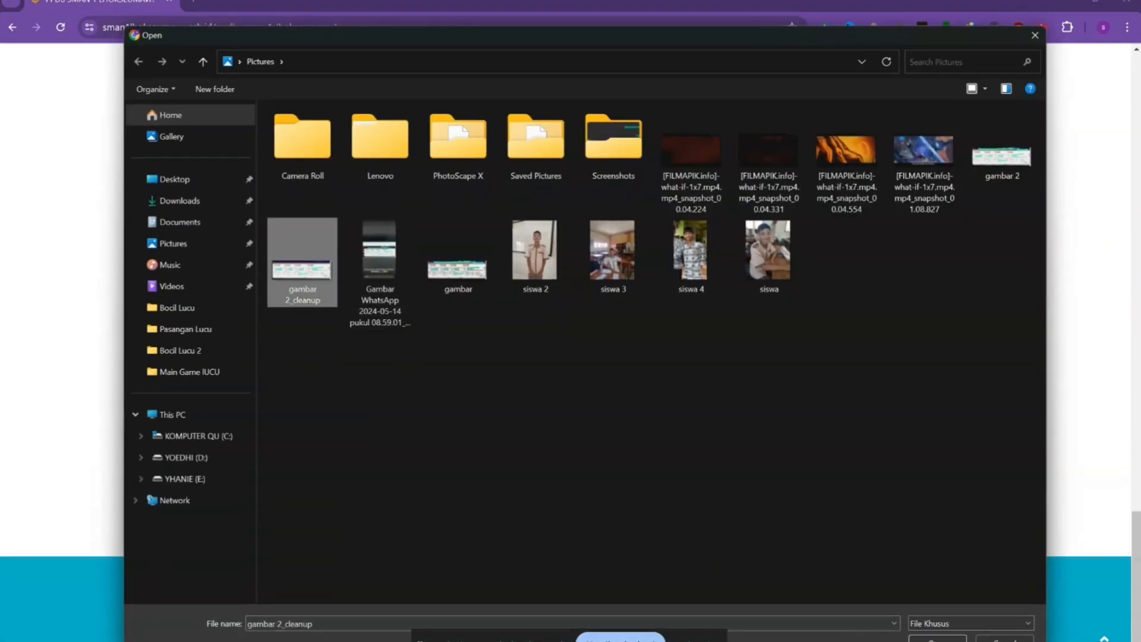
pyautogui.doubleClick(303, 274)
pyautogui.scroll(-2, 476, 384)
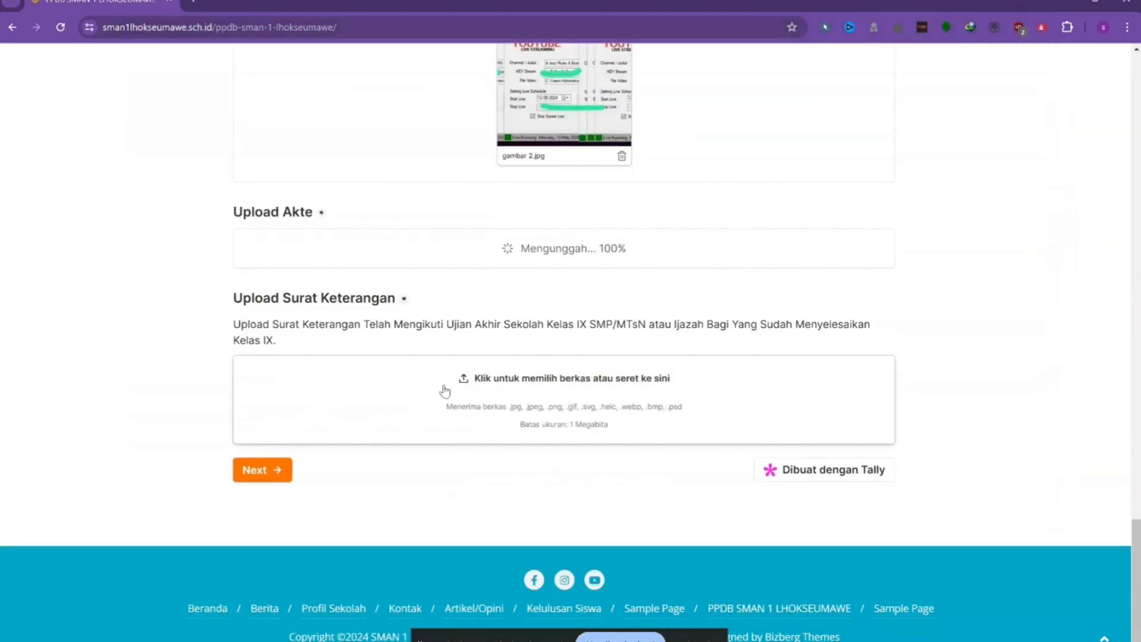
# Upload siswa 2 as the Surat Keterangan and continue to the parent data page.
pyautogui.click(497, 381)
pyautogui.click(522, 275)
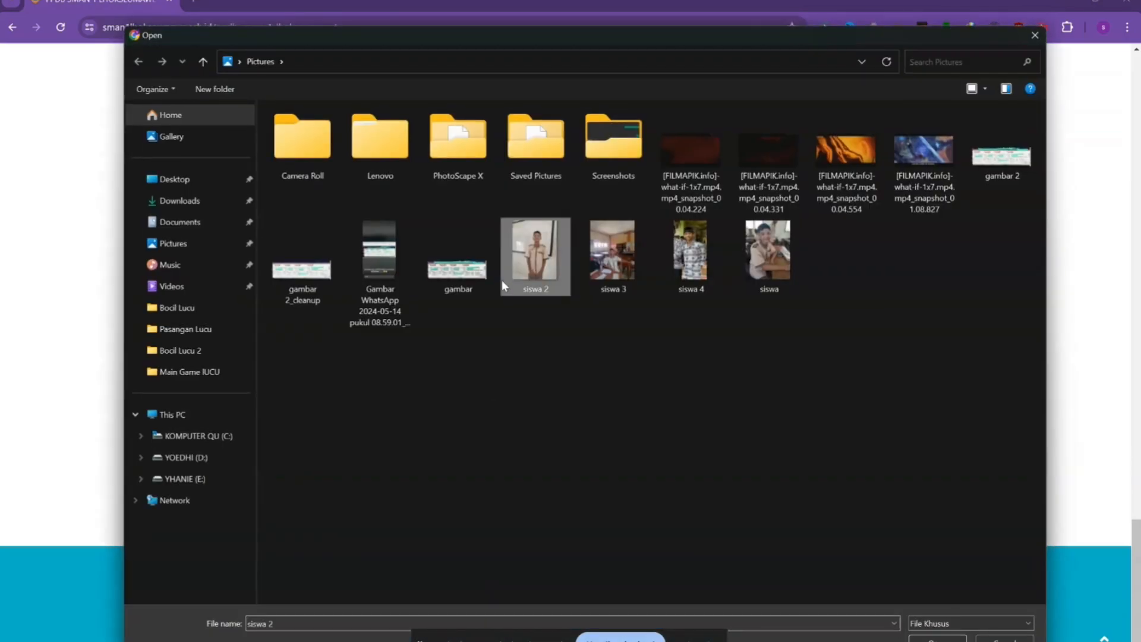
pyautogui.doubleClick(523, 273)
pyautogui.scroll(-2, 368, 467)
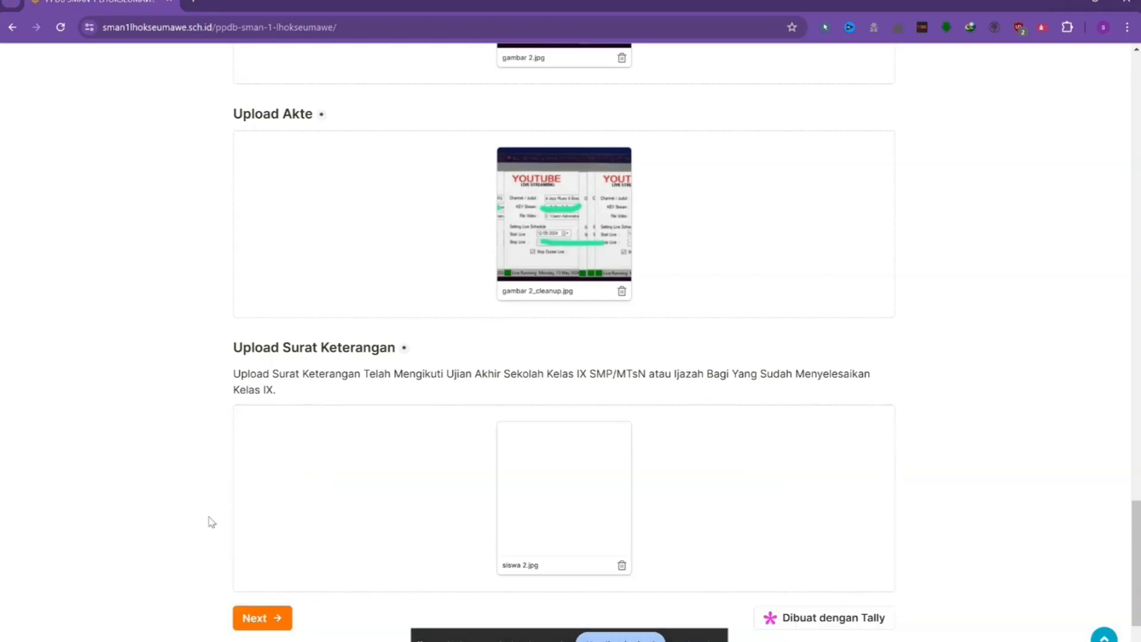
pyautogui.scroll(-3, 333, 505)
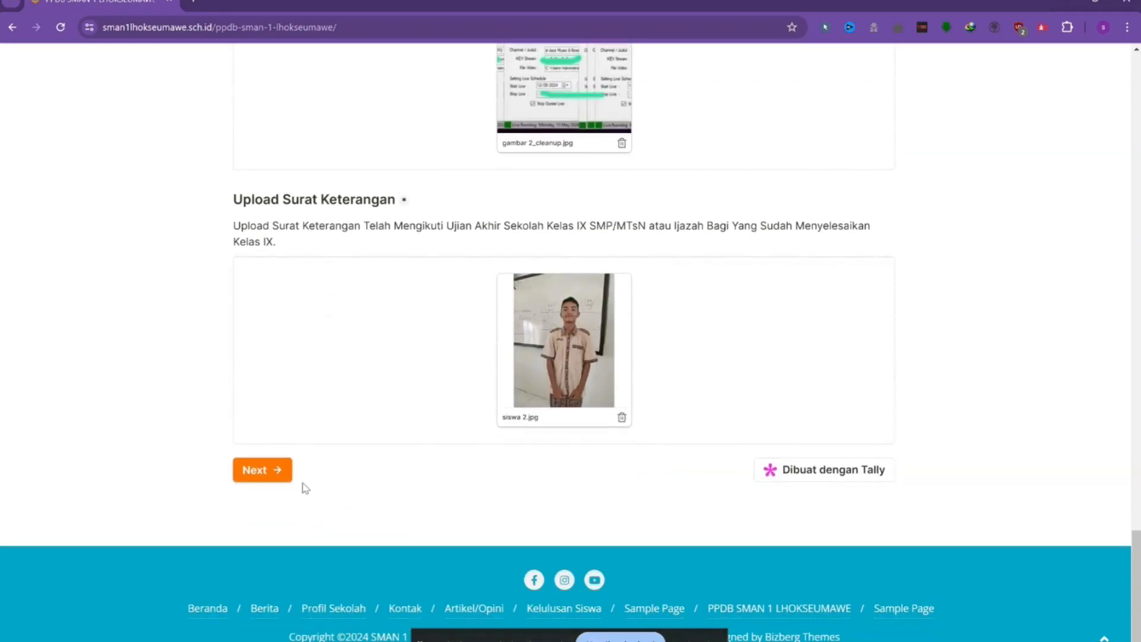
pyautogui.click(276, 472)
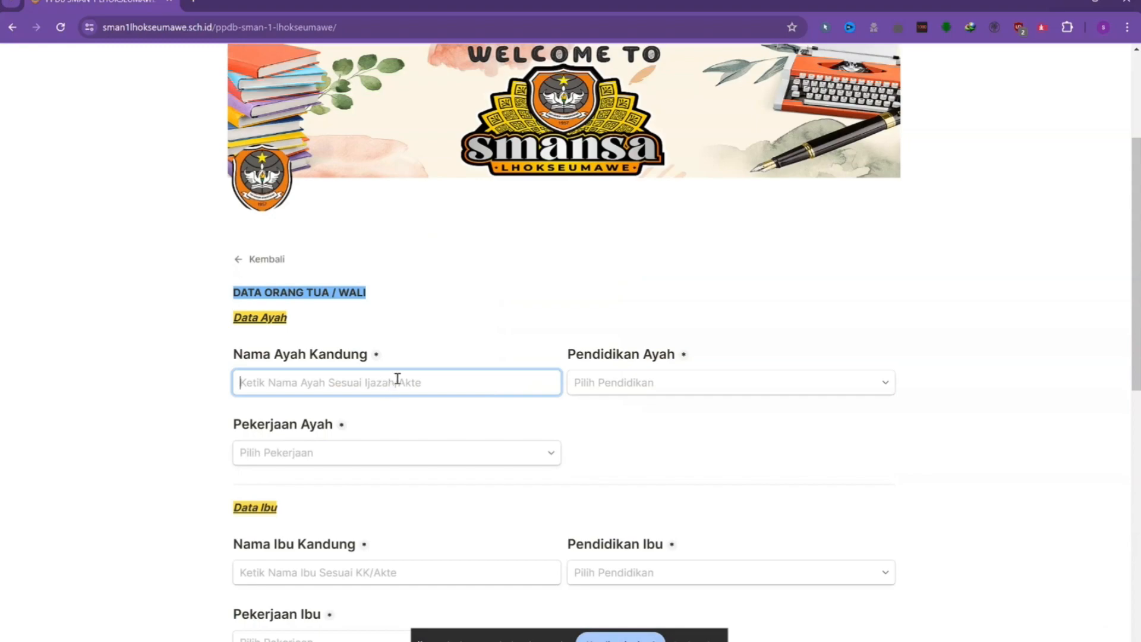
# Enter the father's name with SMA Sederajat education and Nelayan/Petani occupation.
pyautogui.write('zaenal')
pyautogui.press('Tab')
pyautogui.click(679, 391)
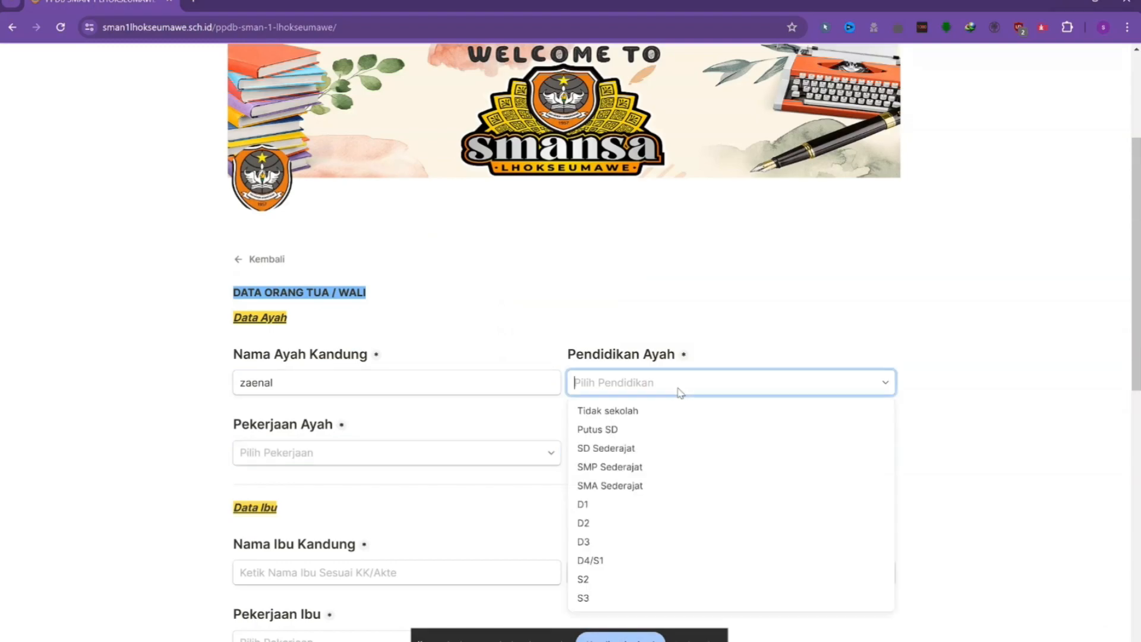
pyautogui.click(630, 486)
pyautogui.scroll(-2, 280, 331)
pyautogui.click(288, 321)
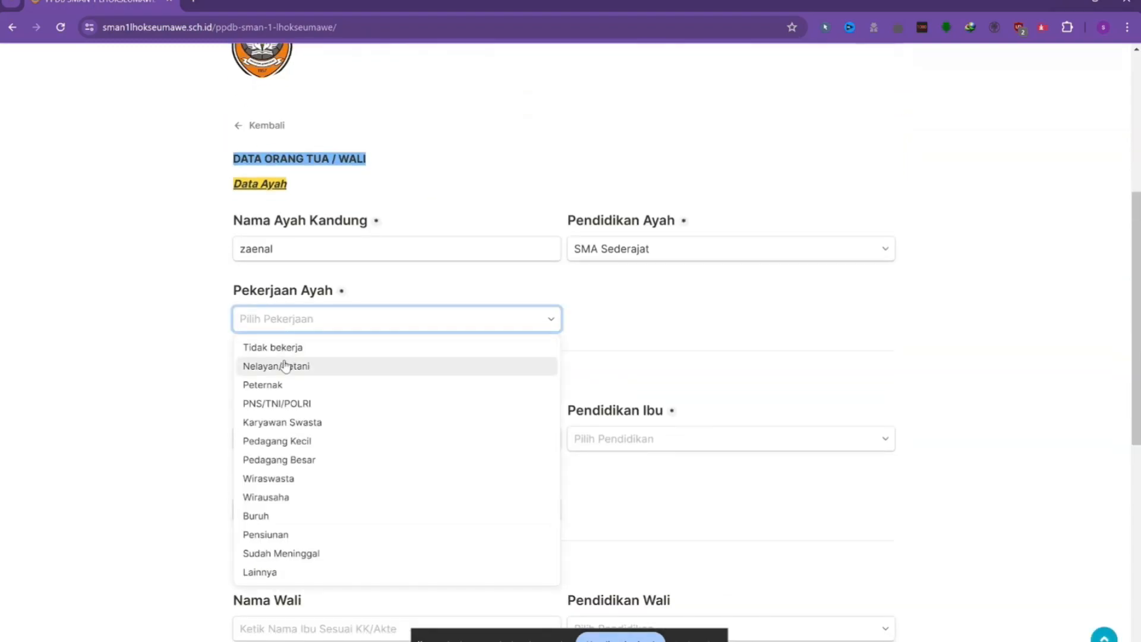
pyautogui.click(291, 367)
pyautogui.scroll(-2, 315, 383)
# Enter the mother's name with SMA Sederajat education and Nelayan/Petani occupation.
pyautogui.click(312, 314)
pyautogui.write('asimah')
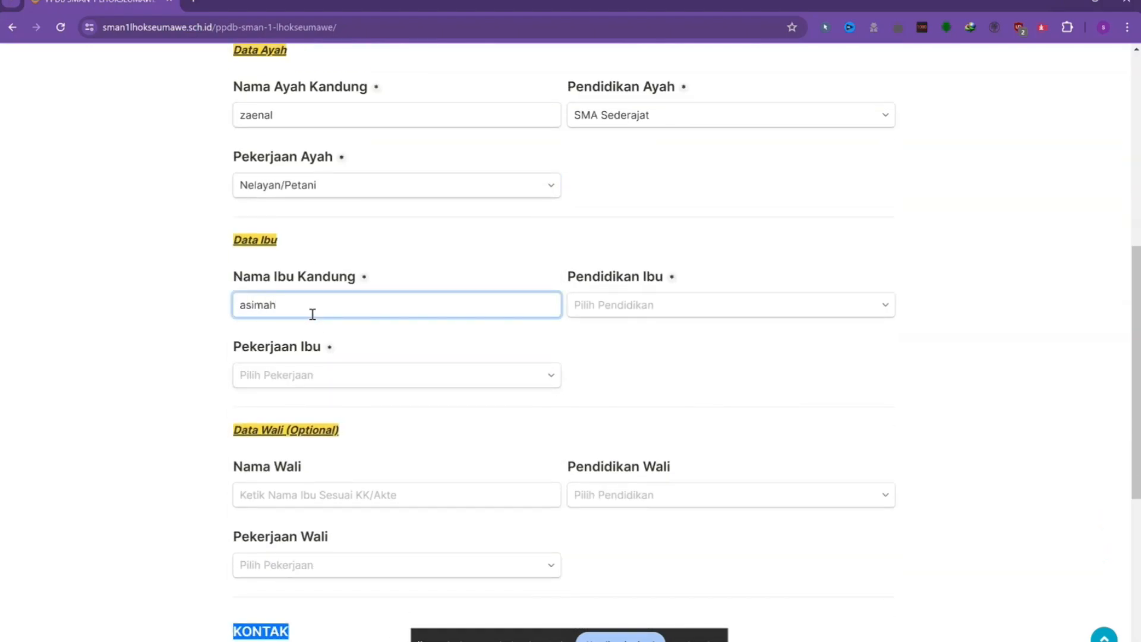
pyautogui.click(594, 300)
pyautogui.click(621, 408)
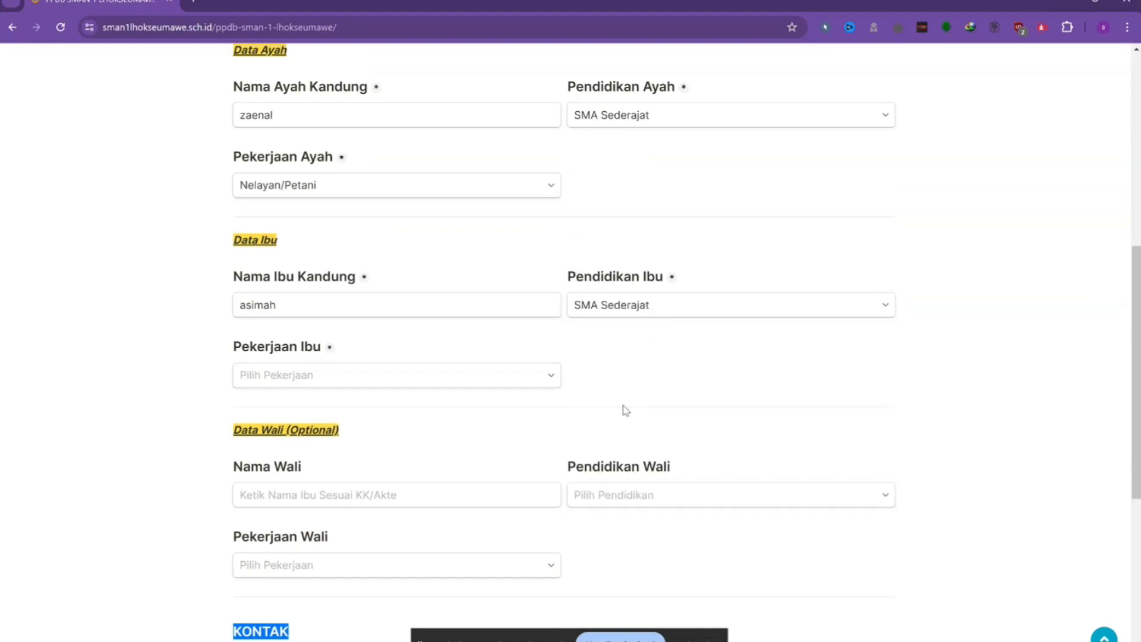
pyautogui.click(249, 385)
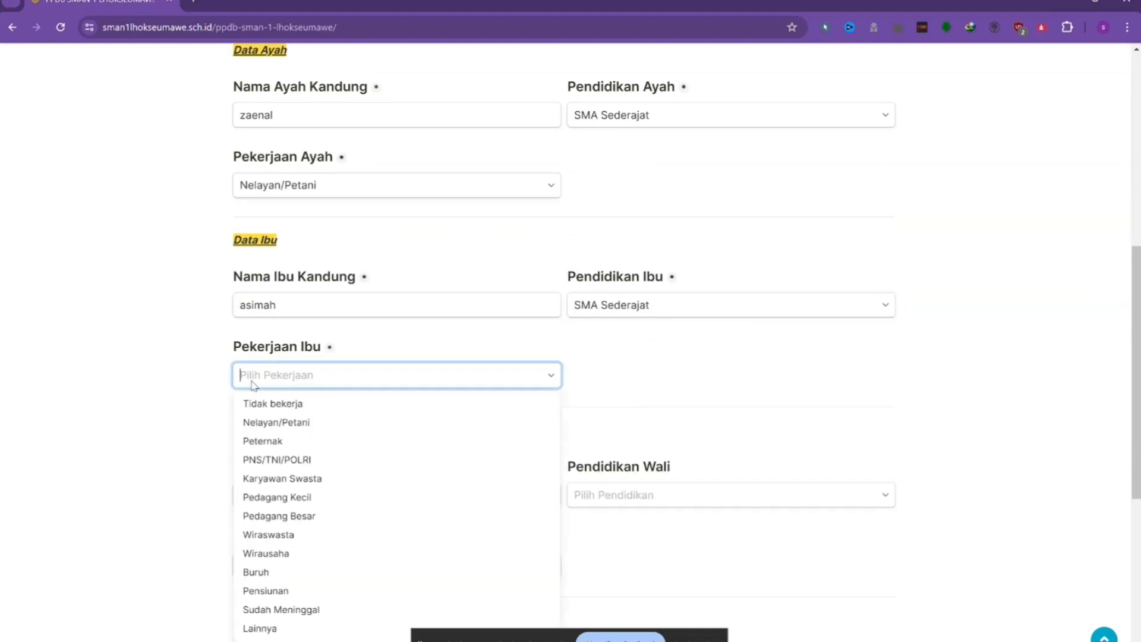
pyautogui.click(297, 424)
pyautogui.scroll(-2, 380, 425)
pyautogui.click(282, 361)
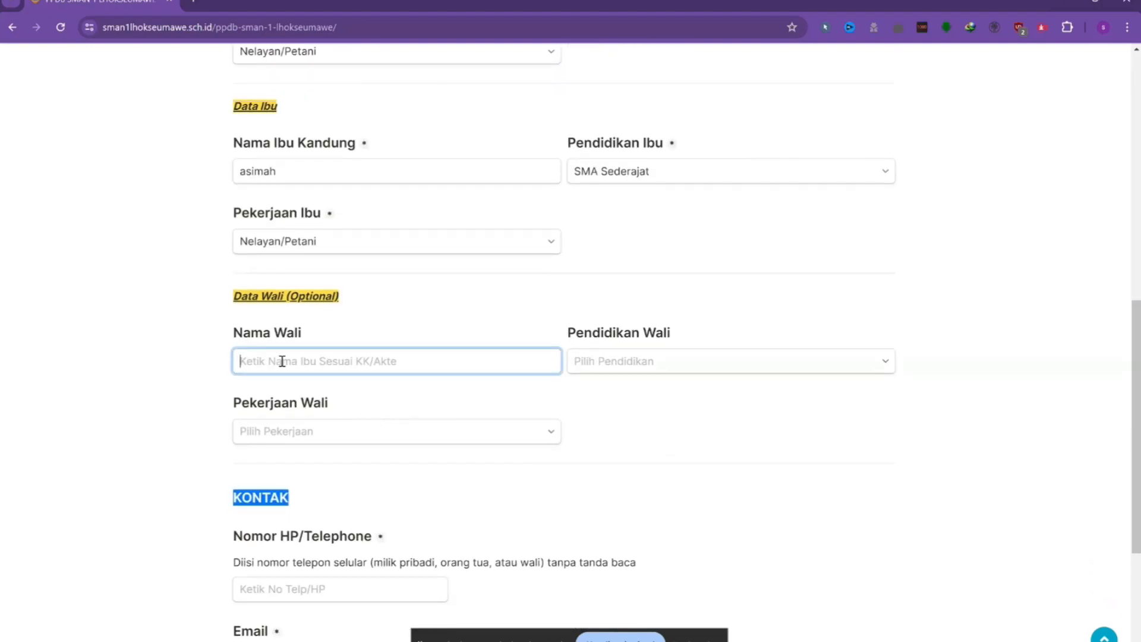
# Enter the guardian's name with SD Sederajat education and Peternak occupation.
pyautogui.write('warliman')
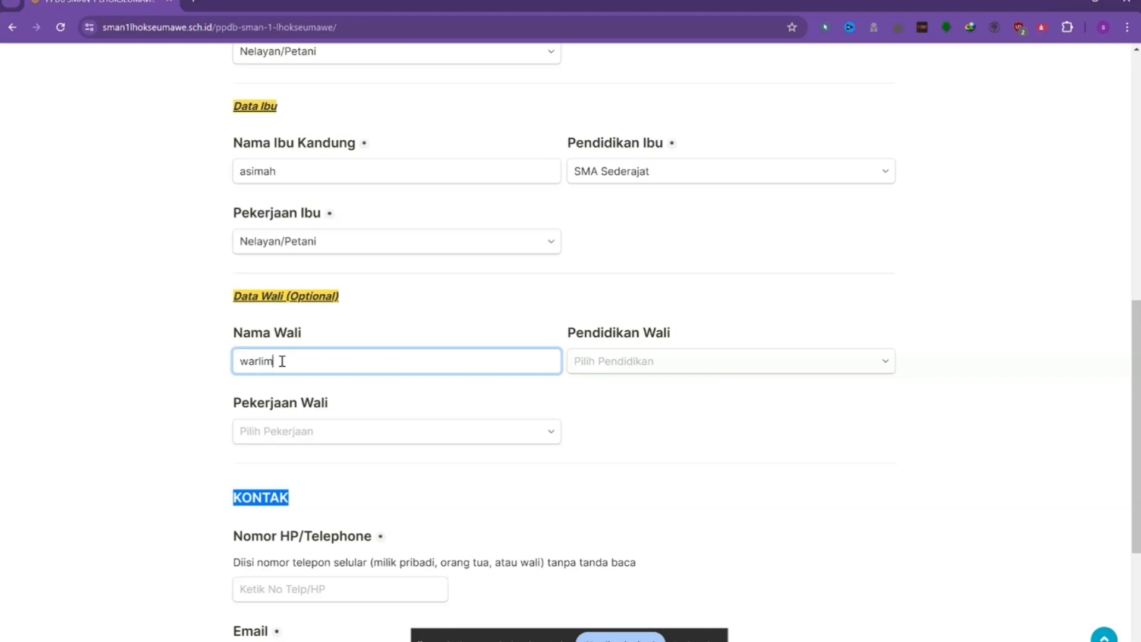
pyautogui.click(683, 368)
pyautogui.click(618, 425)
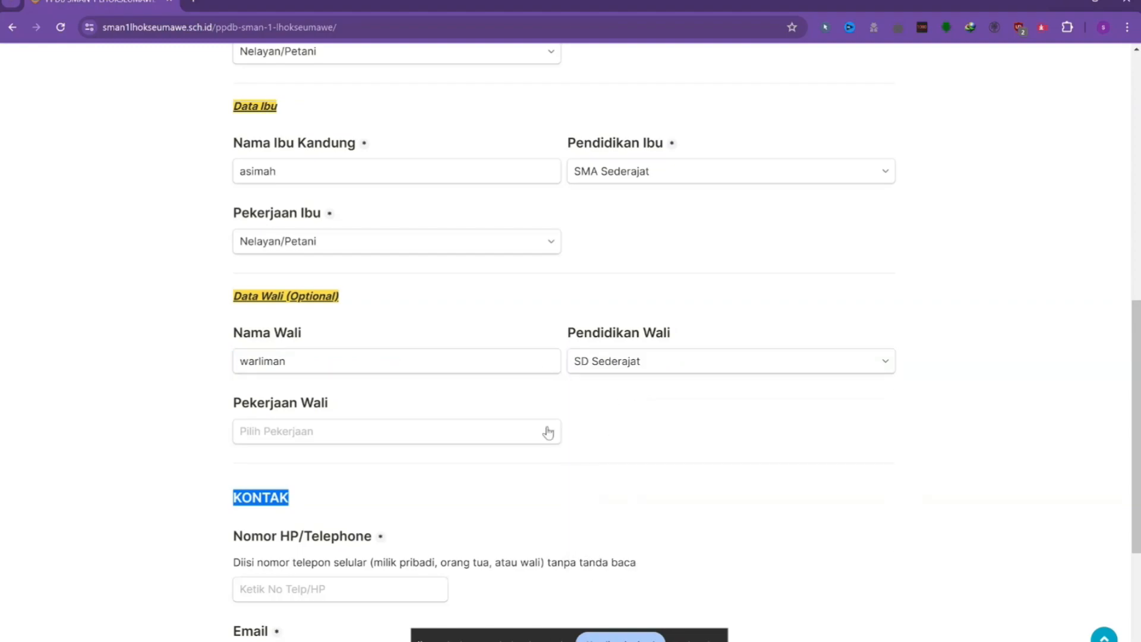
pyautogui.click(302, 431)
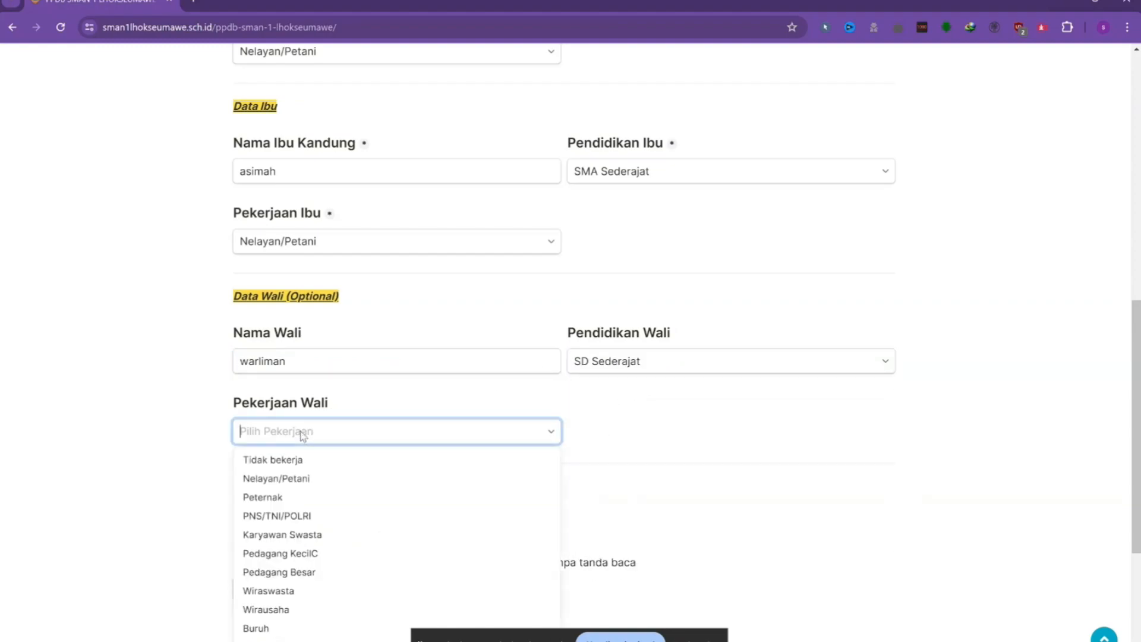
pyautogui.doubleClick(294, 499)
pyautogui.scroll(-3, 386, 475)
pyautogui.click(306, 390)
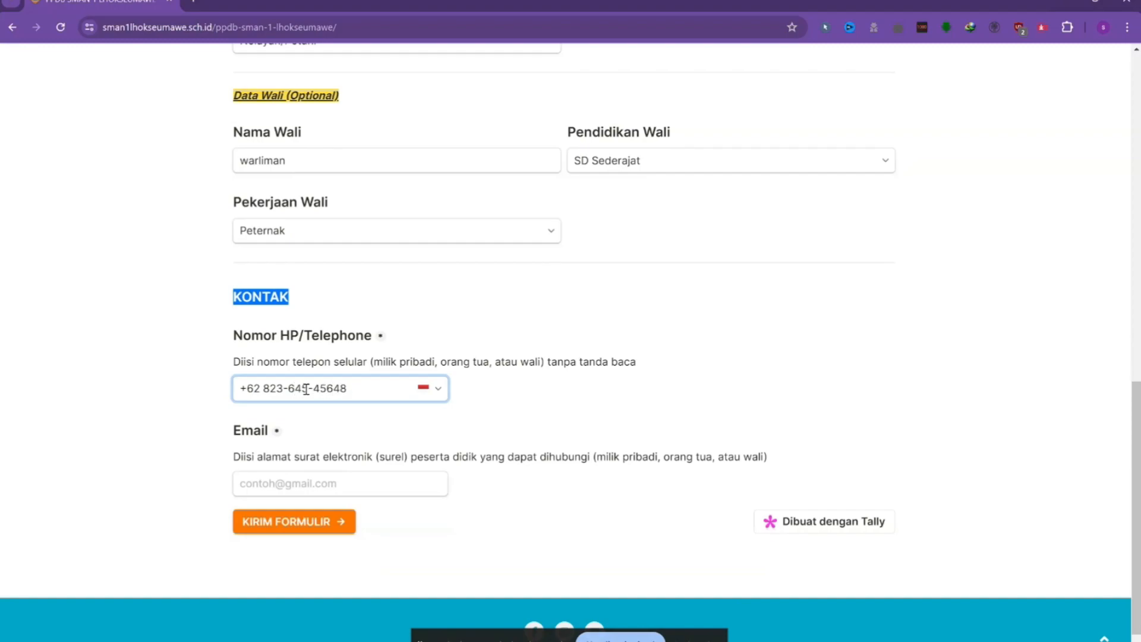
# Fill in the contact e-mail address and submit the PPDB zonasi registration form.
pyautogui.click(362, 481)
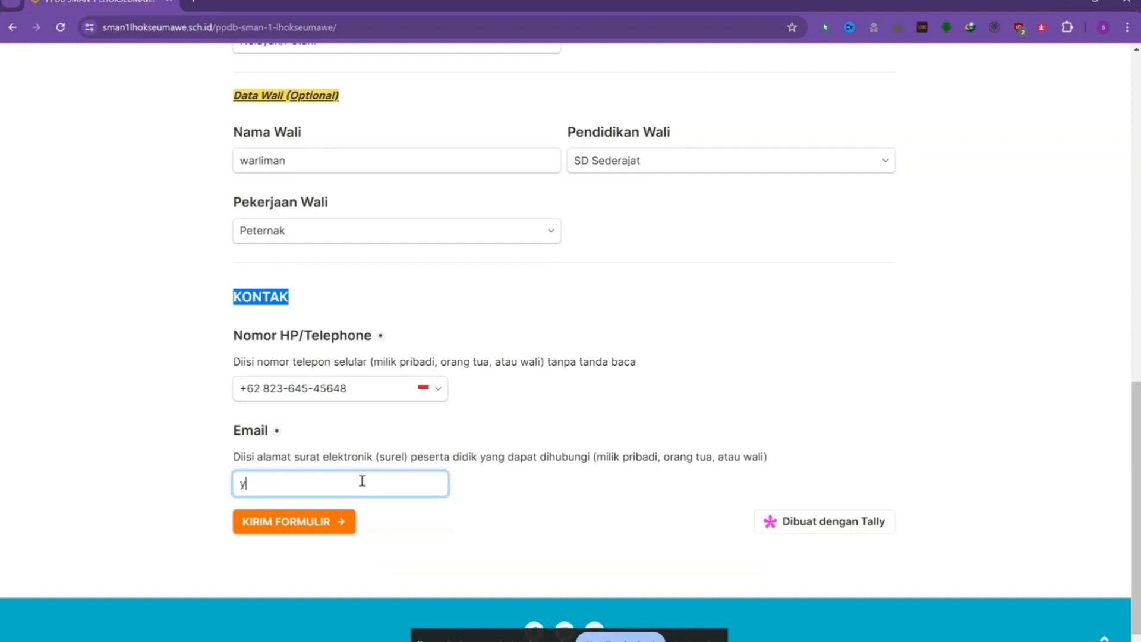
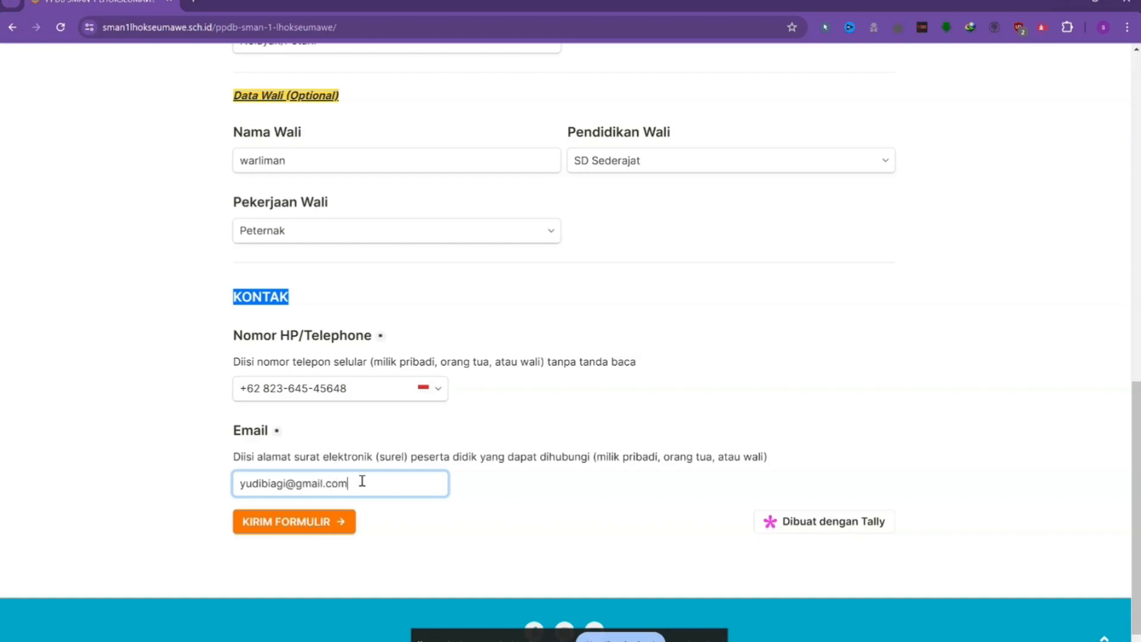
pyautogui.click(276, 523)
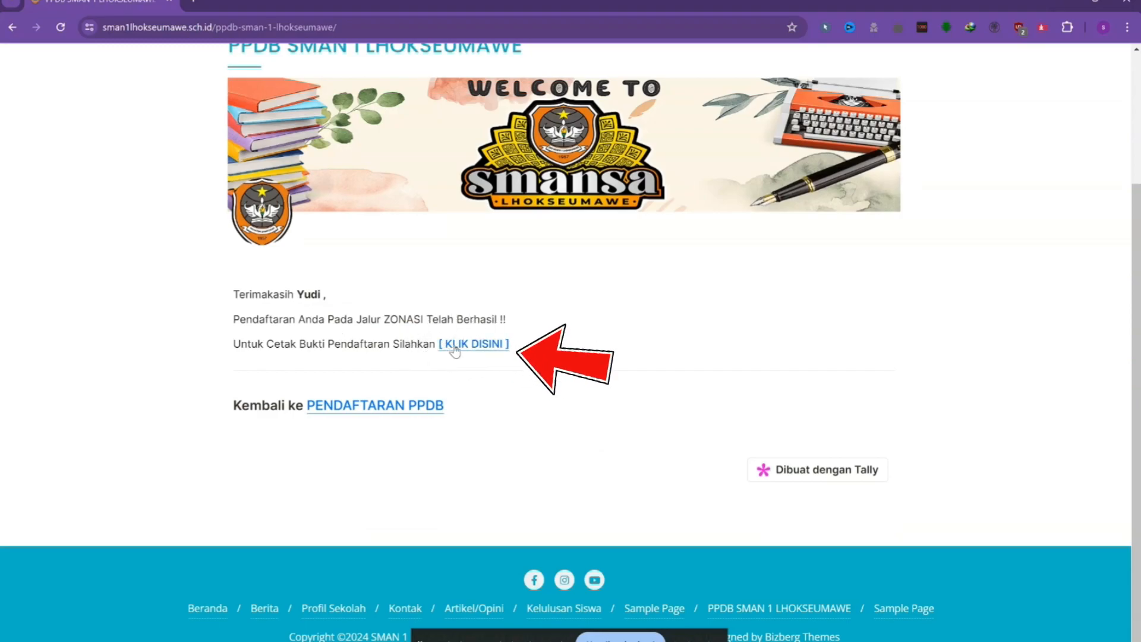
# Open the printable registration proof report and enter the student's NISN, correcting a mistyped digit.
pyautogui.click(476, 344)
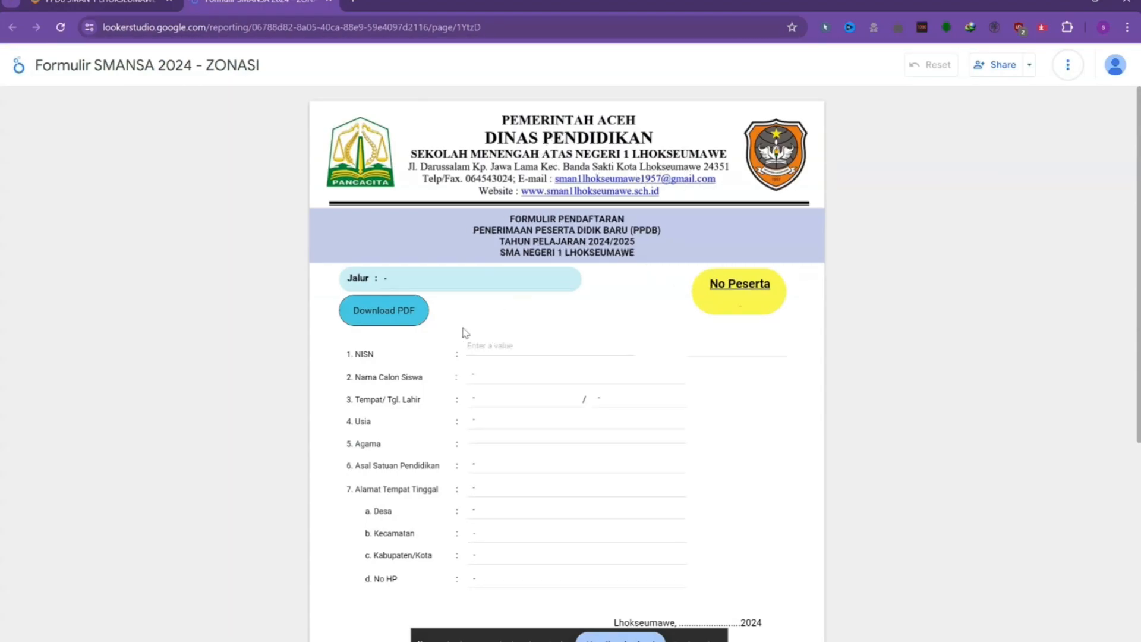
pyautogui.click(568, 343)
pyautogui.write('1')
pyautogui.press('BackSpace')
pyautogui.write('4444455555')
# Look up the proof for that NISN and review the participant number, student details, photo and CATATAN notes.
pyautogui.press('Return')
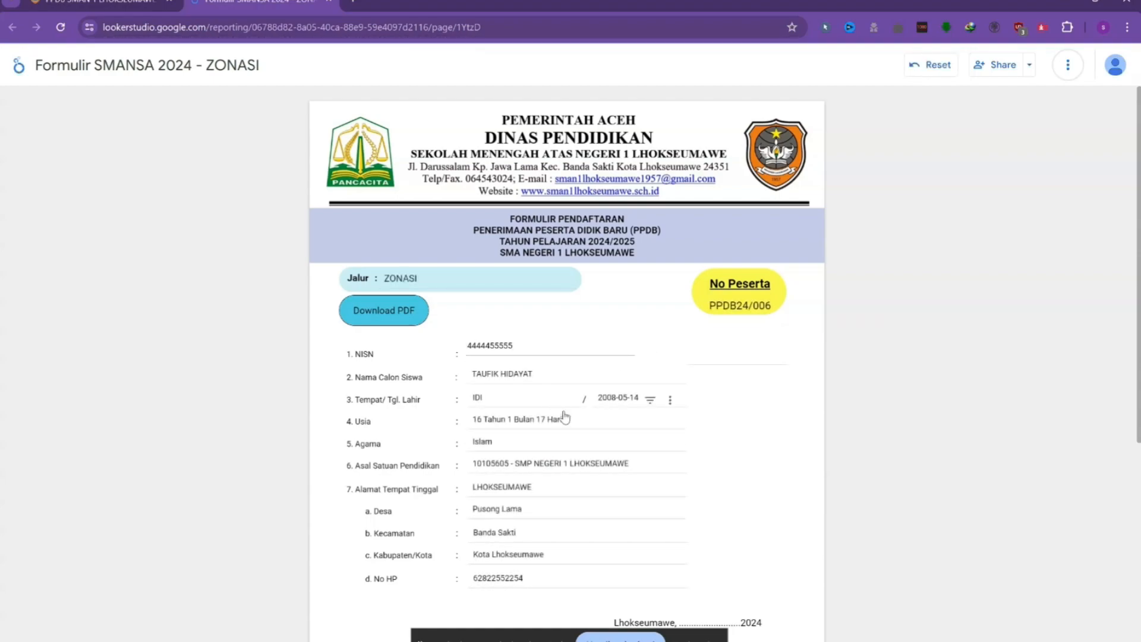
pyautogui.scroll(-6, 515, 483)
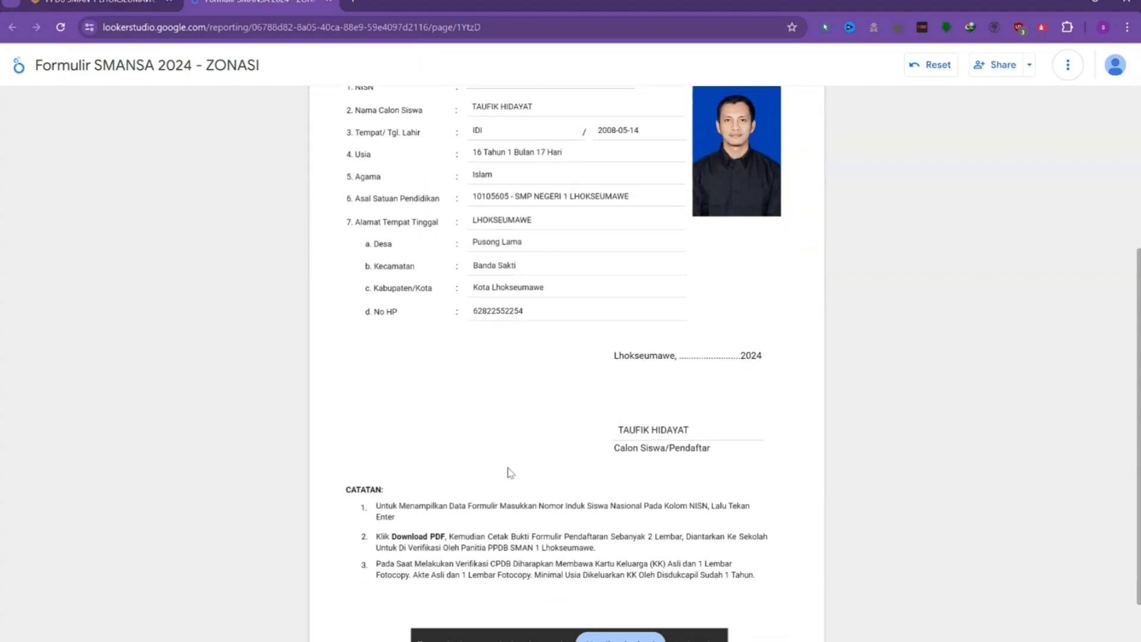
pyautogui.scroll(6, 538, 410)
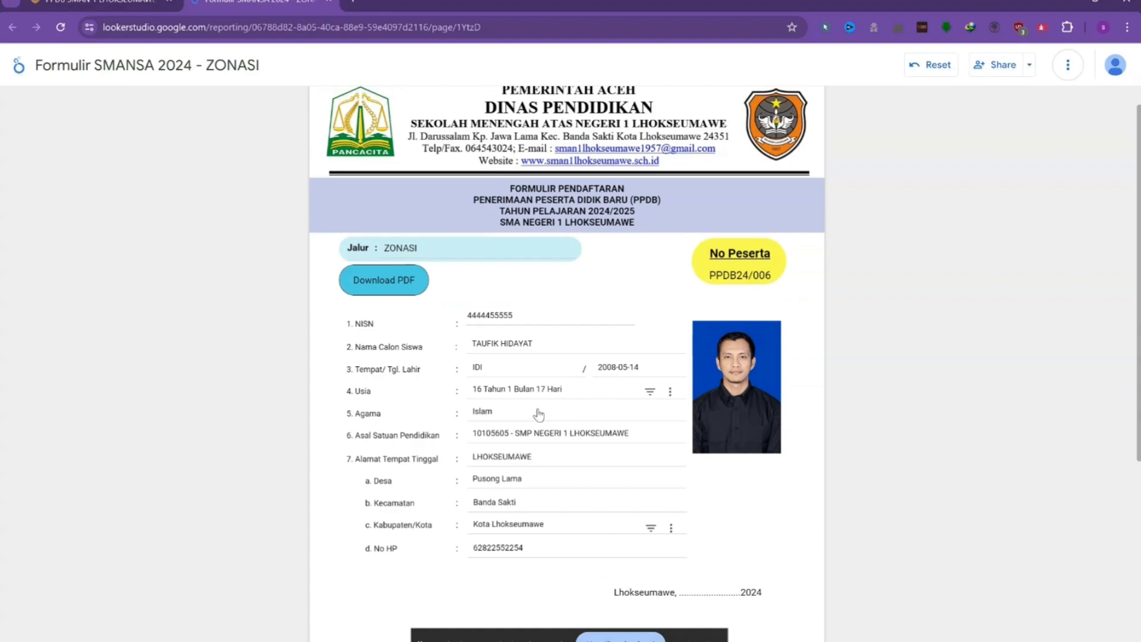
pyautogui.scroll(-3, 856, 385)
pyautogui.scroll(-3, 854, 388)
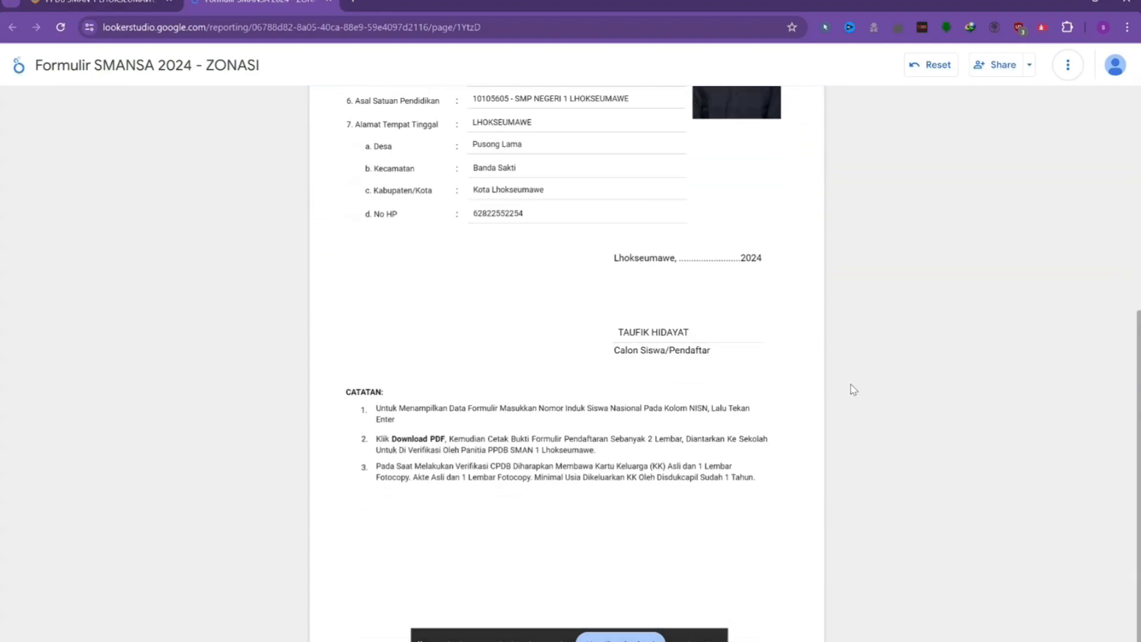
pyautogui.scroll(4, 853, 389)
pyautogui.scroll(-4, 854, 389)
pyautogui.scroll(3, 686, 428)
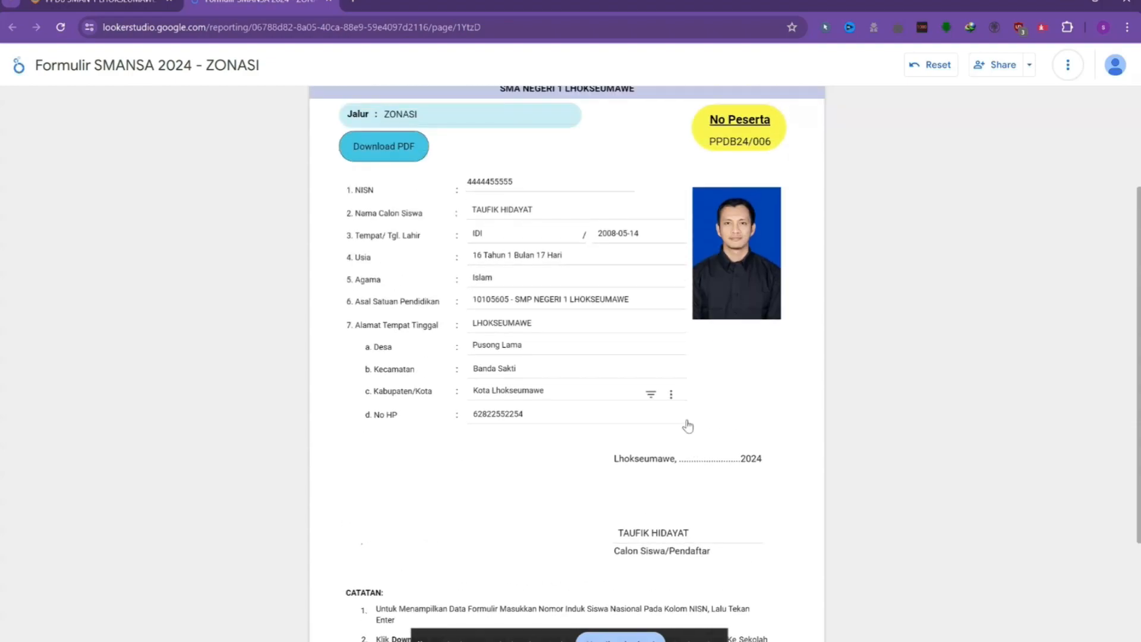